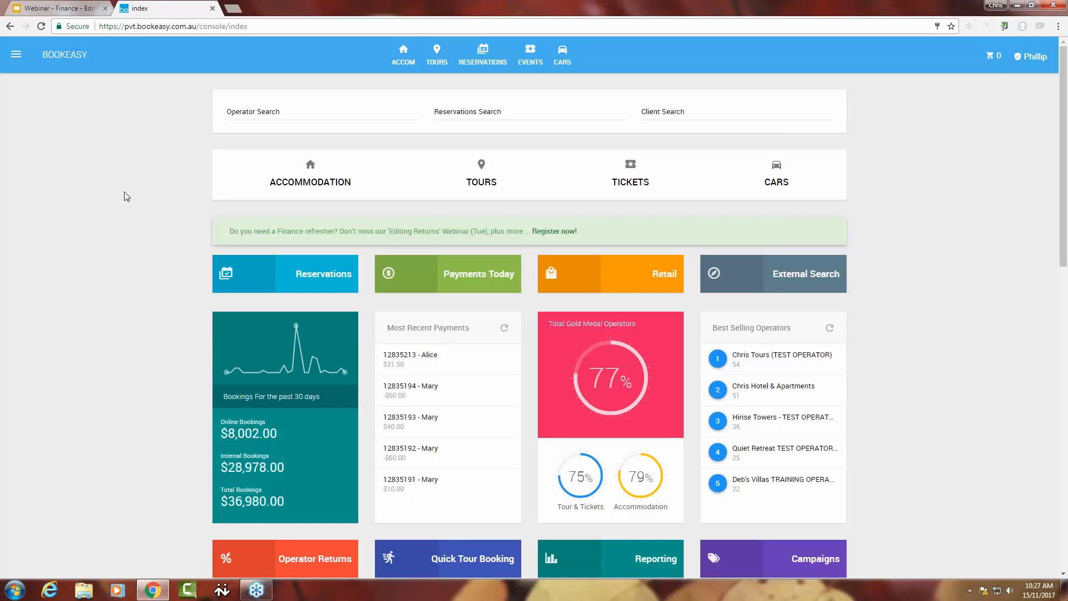
Open the Stocktake page in the Retail section and check the available product locations, keeping Gold Coast selected.
click(16, 55)
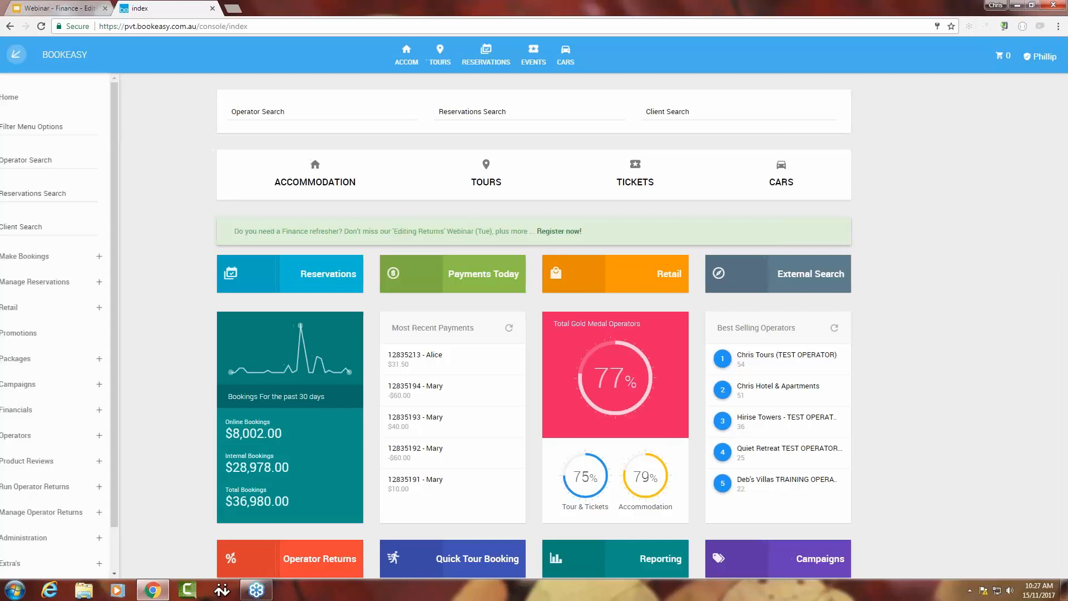
click(128, 307)
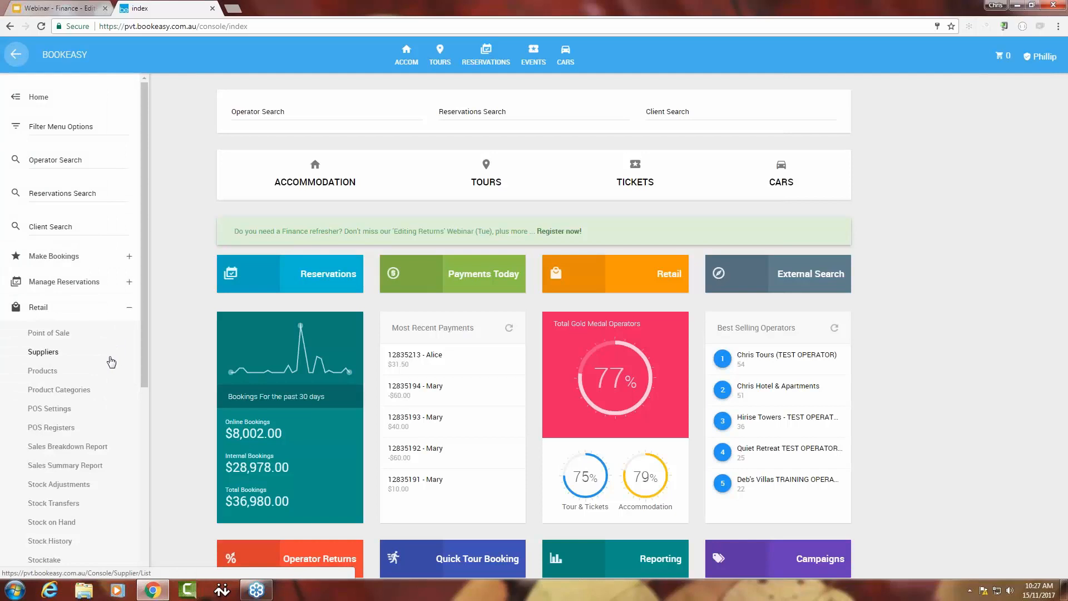
scroll(111, 362, down, 3)
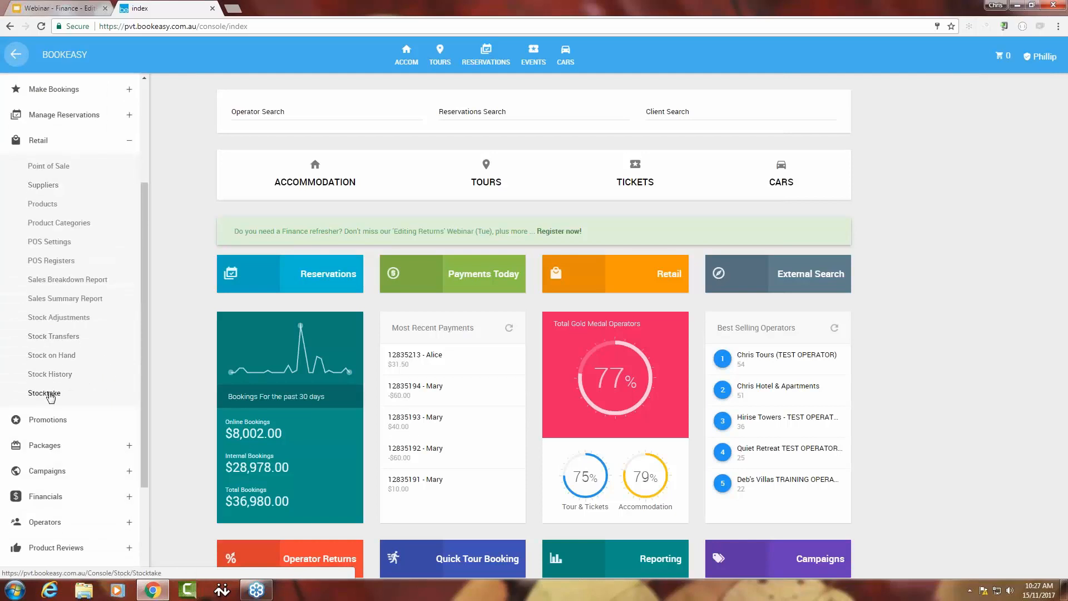
click(50, 395)
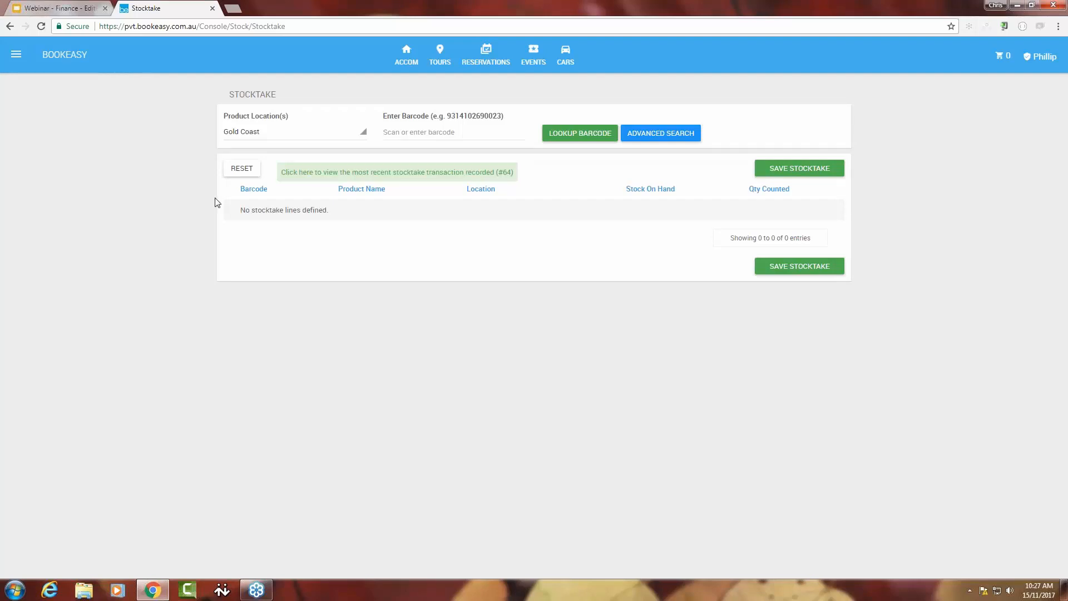
click(282, 139)
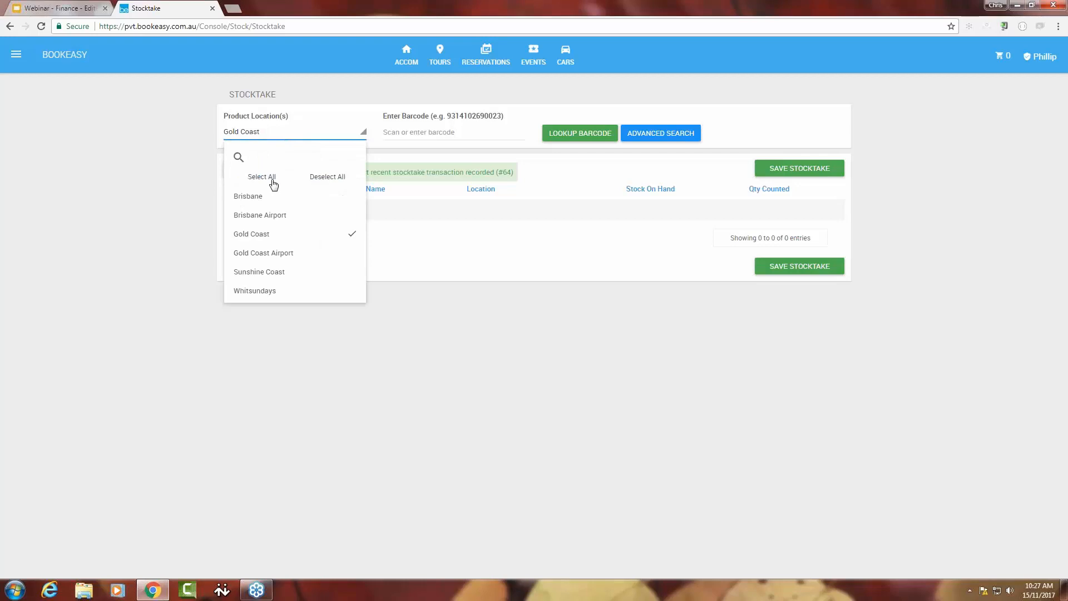
click(192, 135)
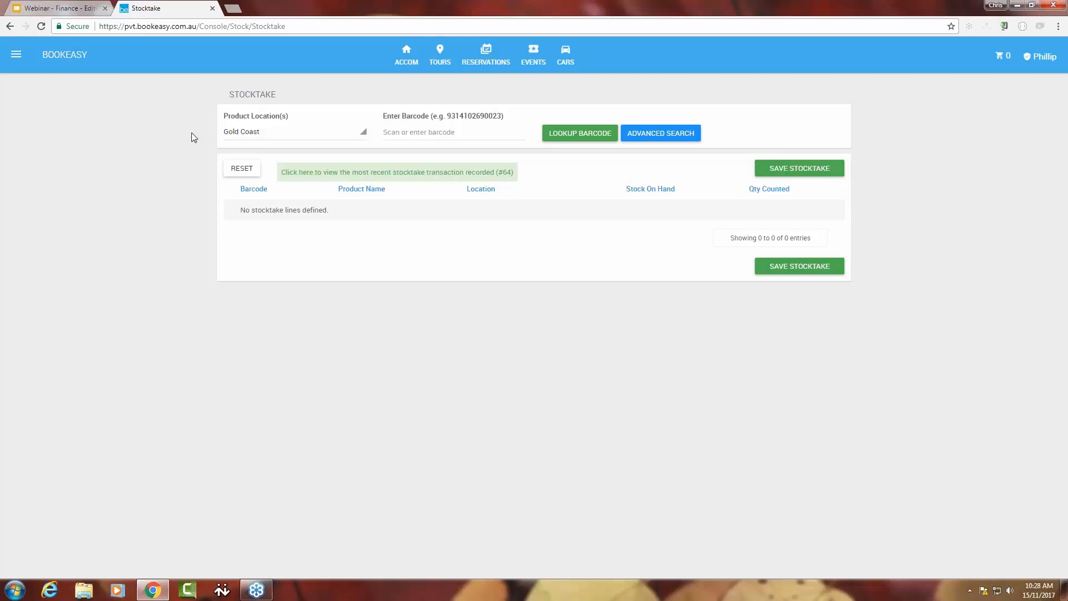
text(9337348000449)
key(Return)
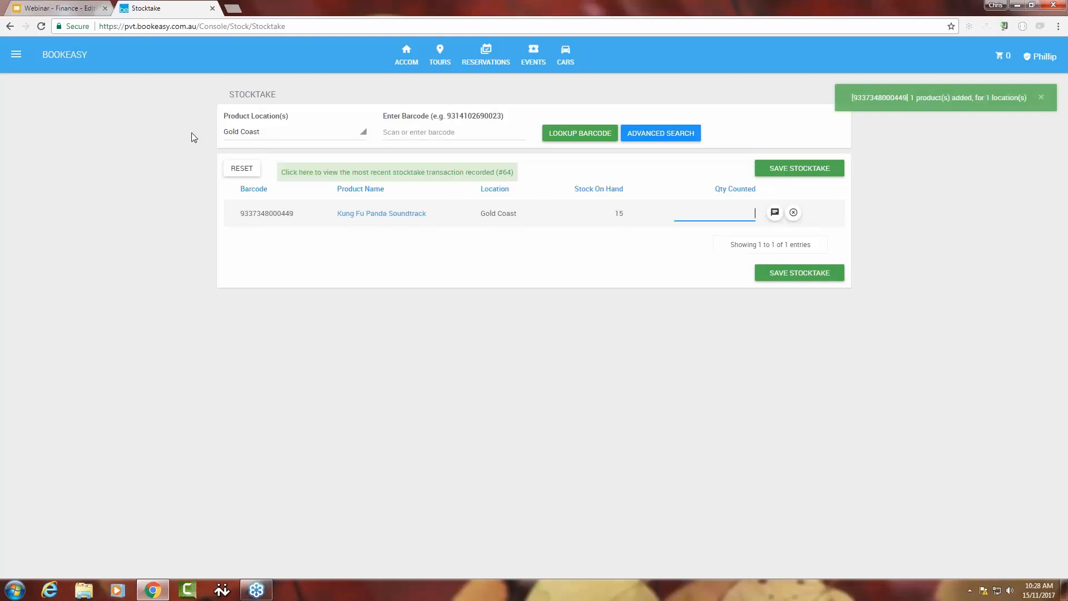
text(9403099004590)
key(Return)
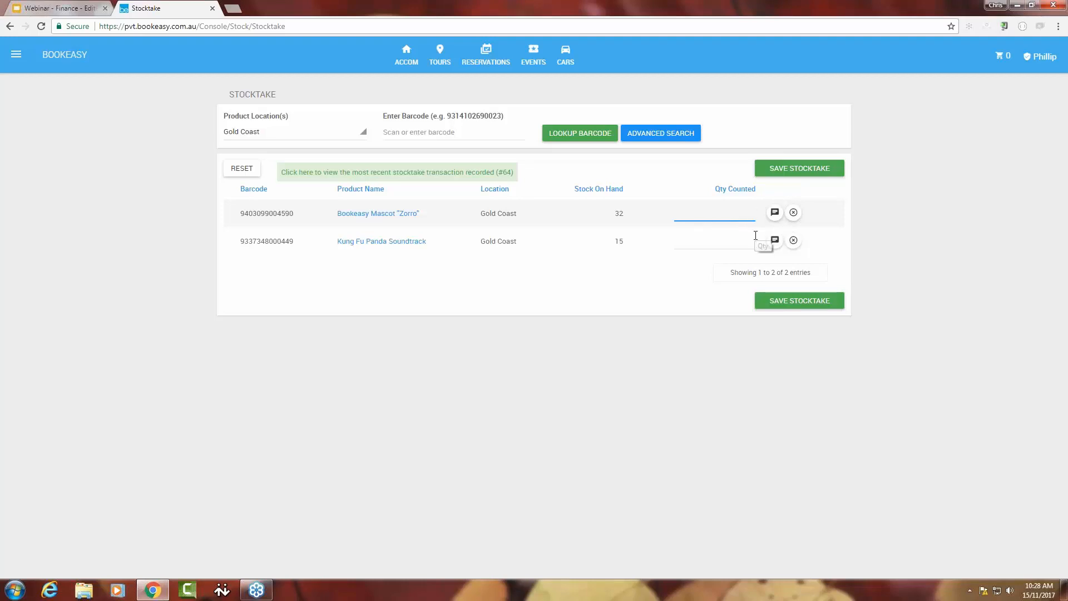
Set the counted quantity to 32 for the Bookeasy Mascot "Zorro" and 16 for the Kung Fu Panda Soundtrack.
text(32)
key(Tab)
click(752, 240)
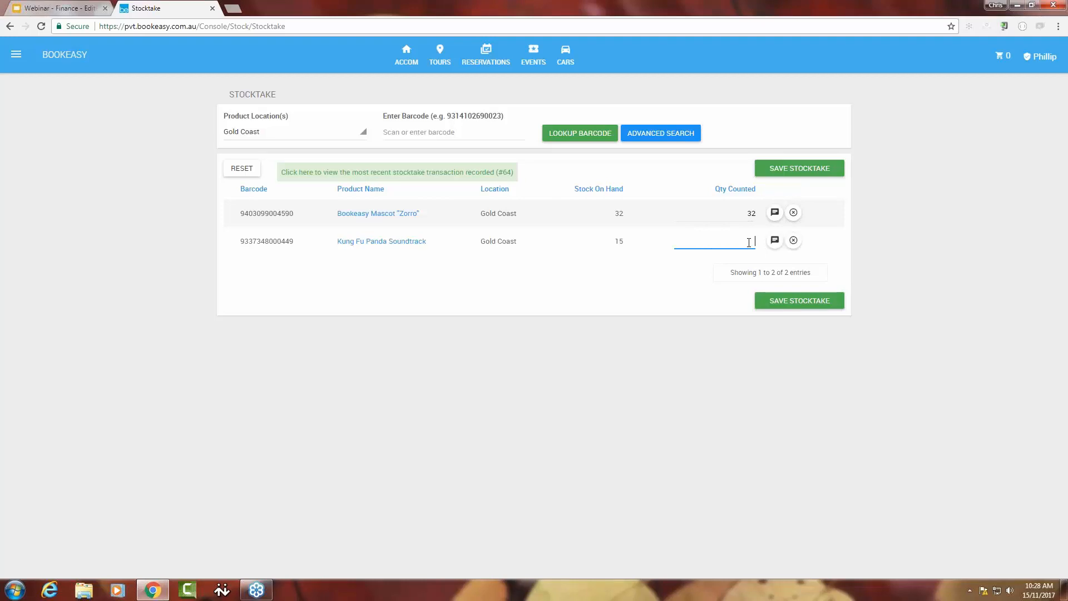
text(16)
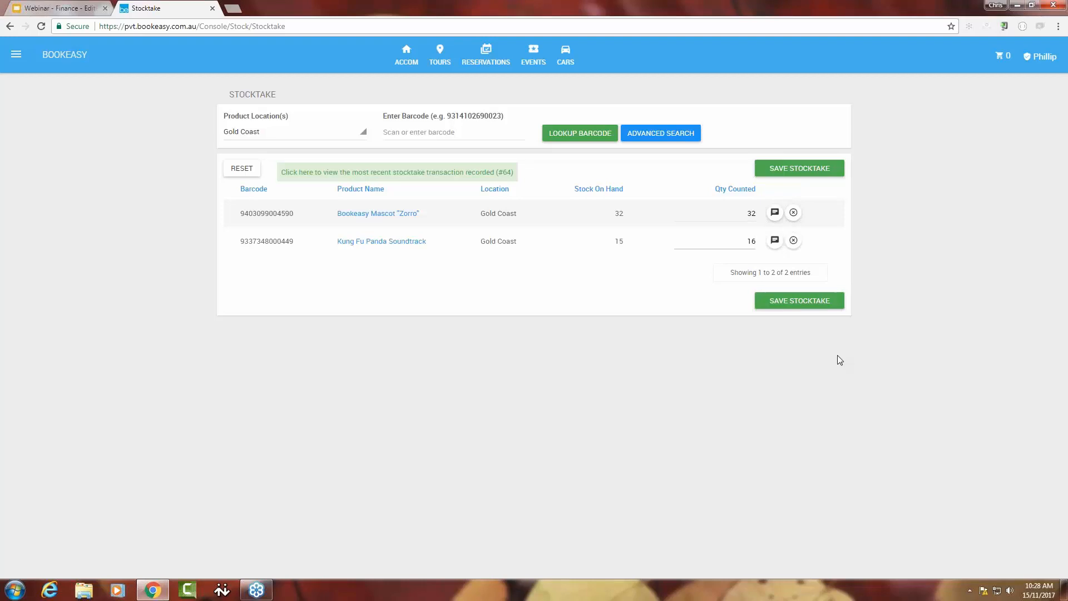
Add the comment "Extra item from sample stock" to the Kung Fu Panda Soundtrack line.
click(775, 241)
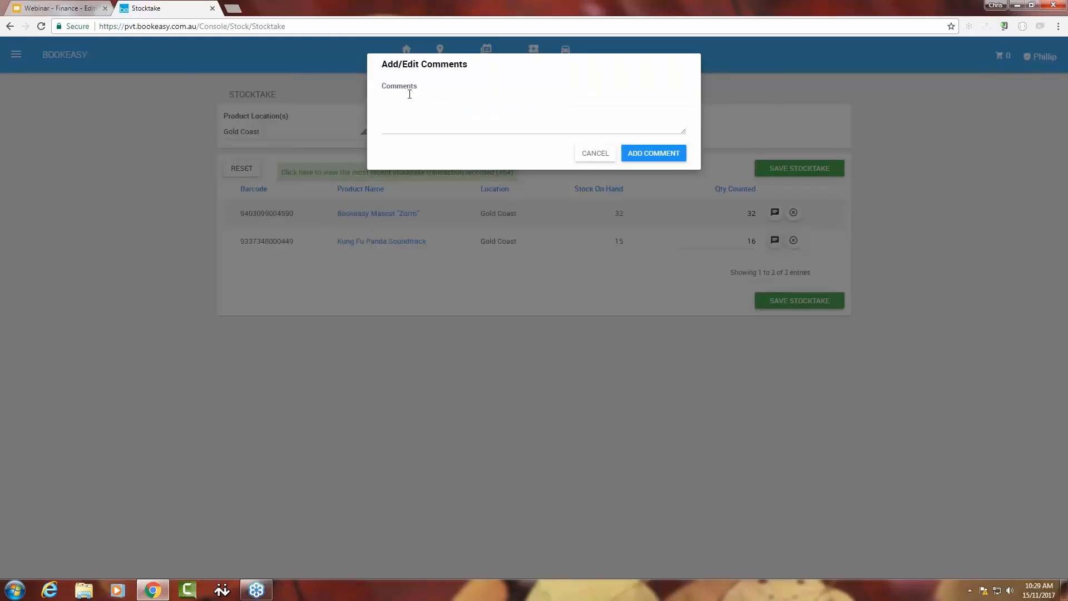
text(Extra item from sample stock)
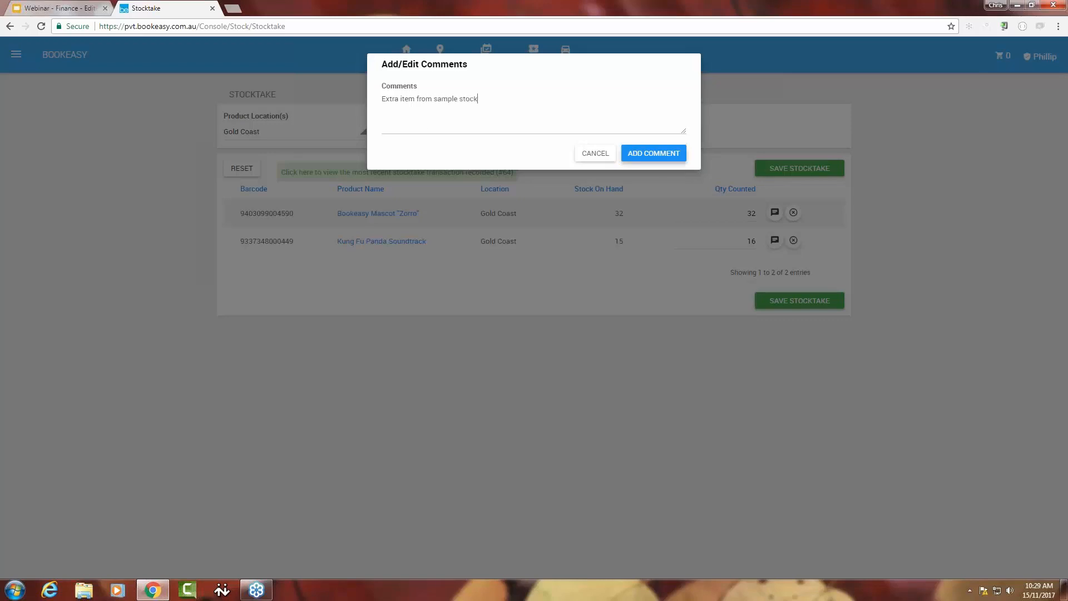
click(649, 155)
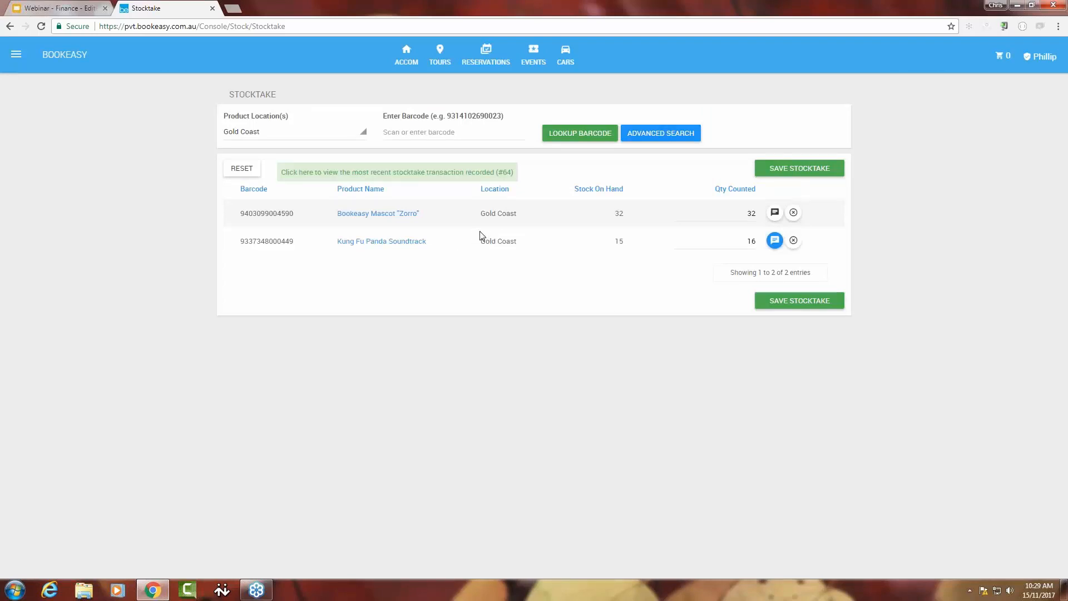
Save and submit the stocktake without a reference or overall comment, and review its recorded transaction in the stock history report.
mouse_move(775, 250)
click(797, 304)
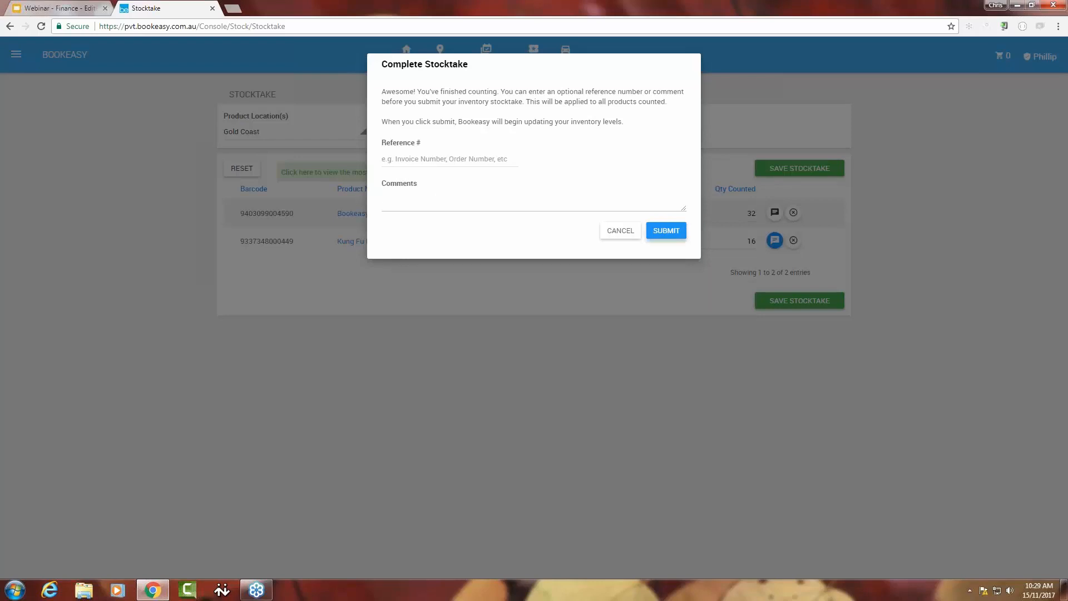
click(666, 231)
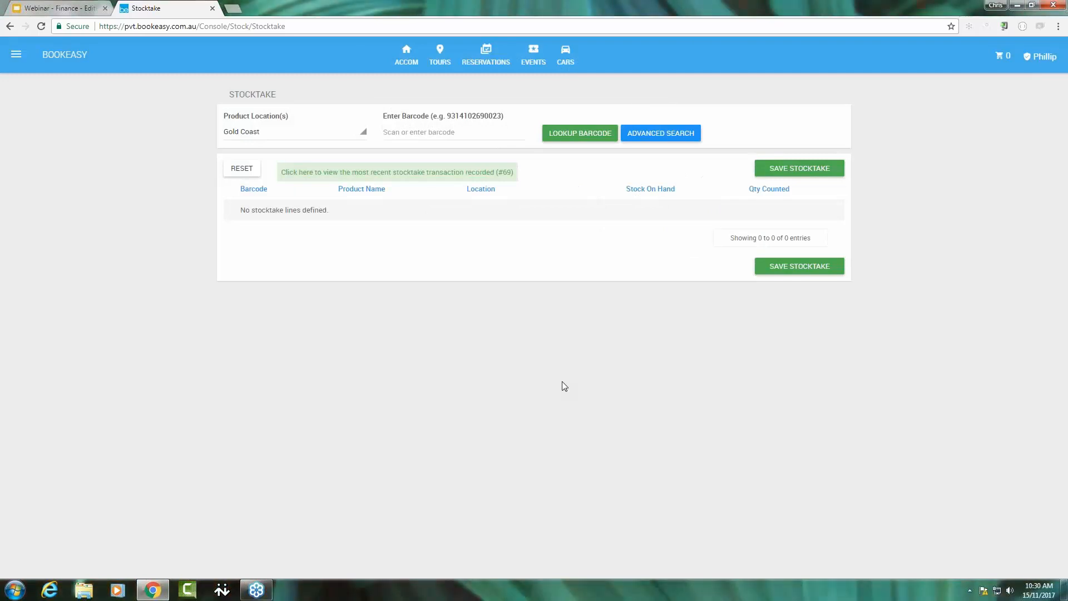
click(454, 173)
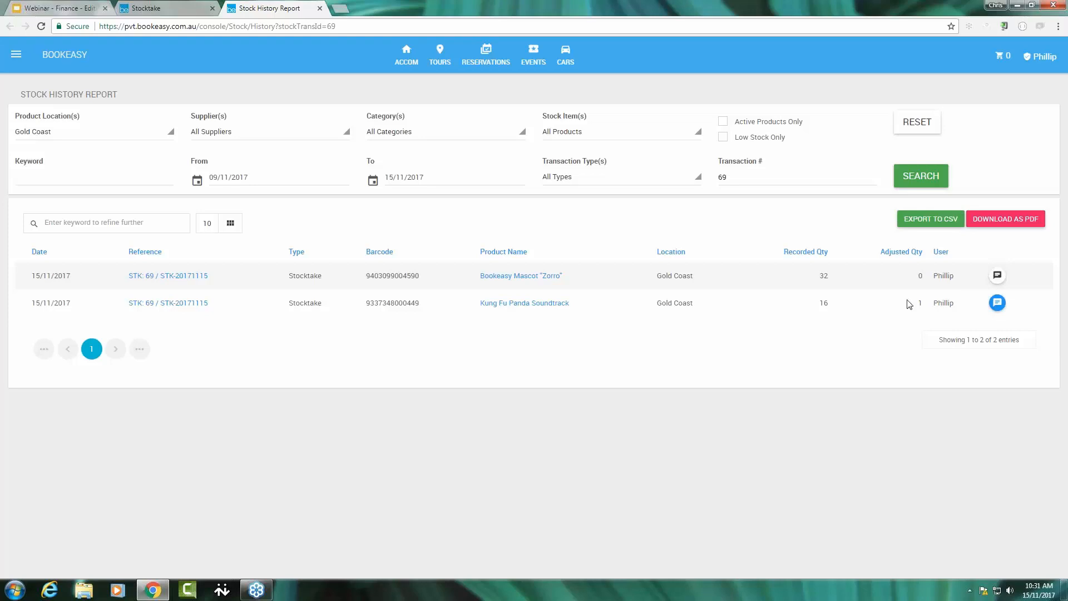
click(320, 8)
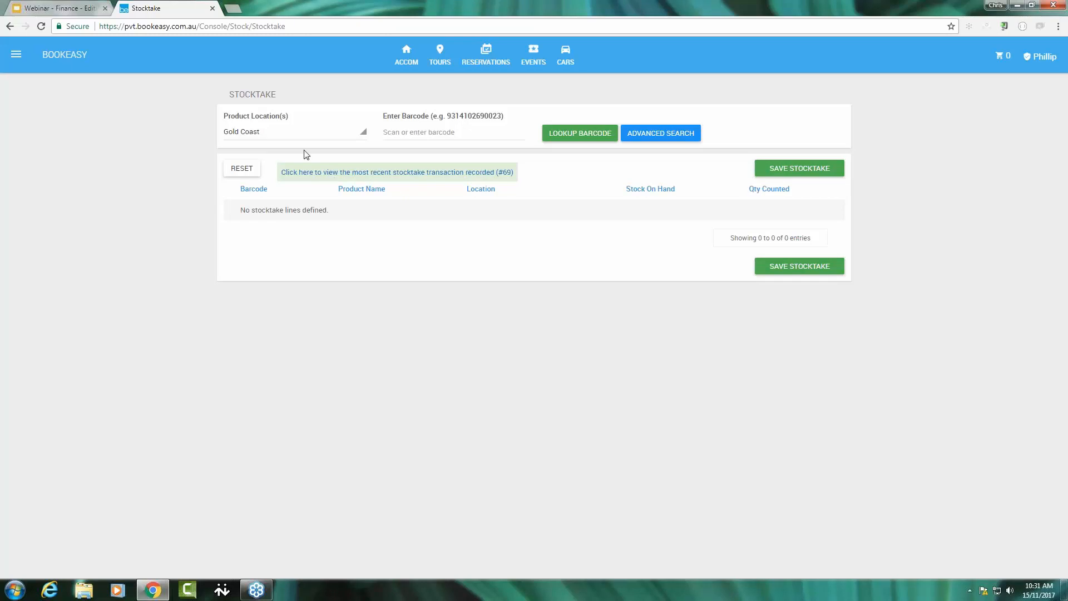
Run an advanced product search for Gold Coast stock in the Music category.
click(659, 136)
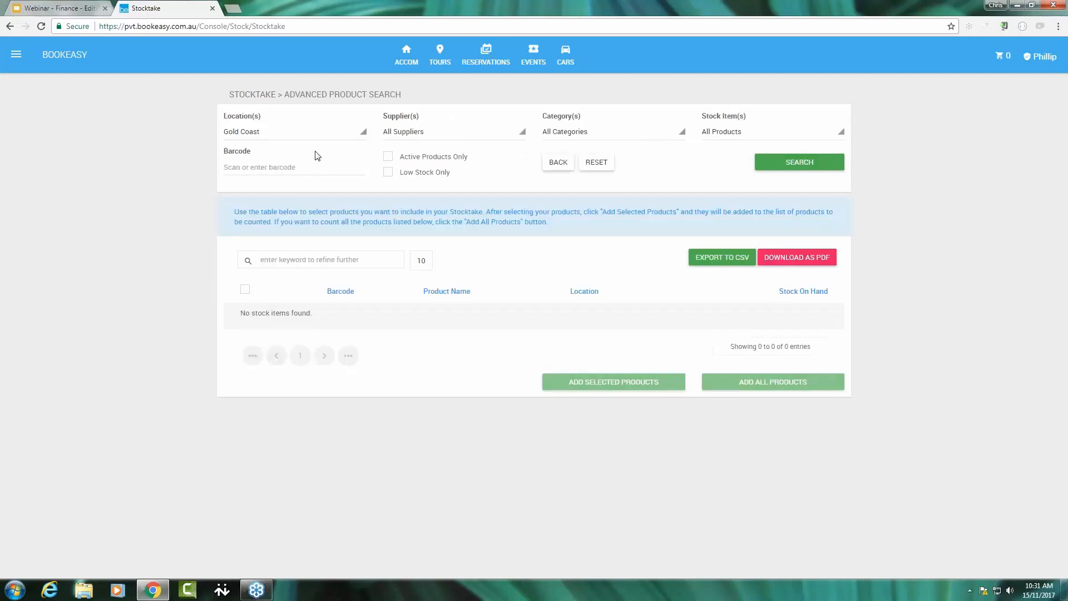
click(599, 135)
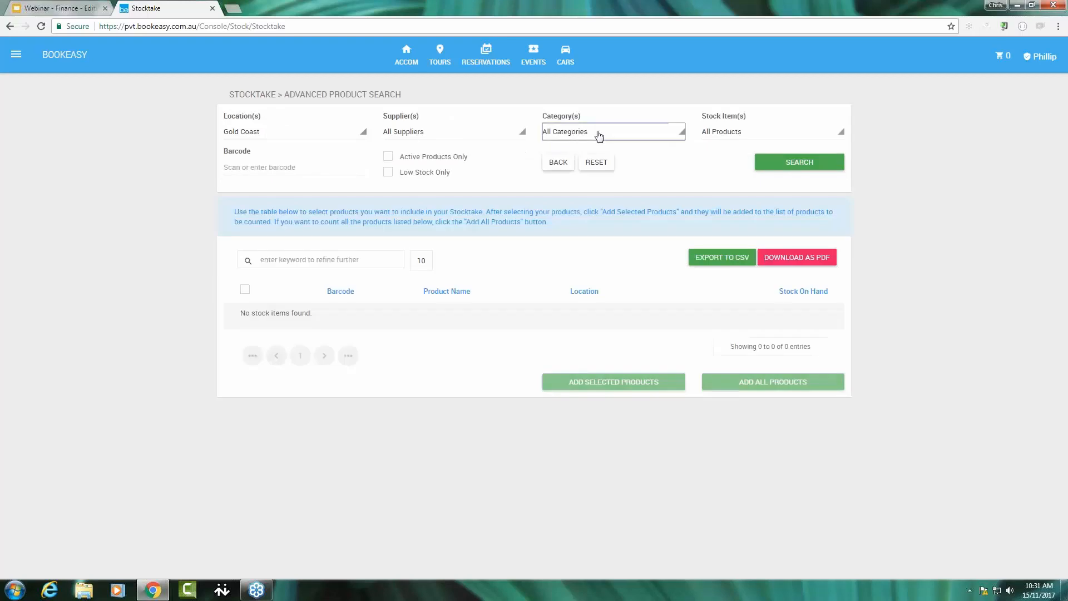
click(565, 235)
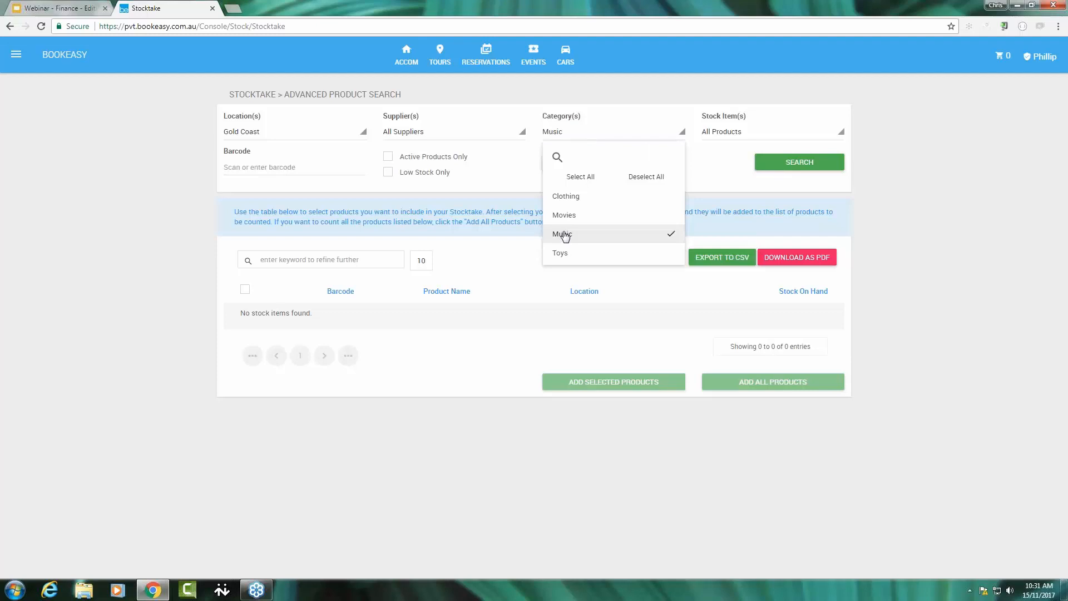
click(794, 163)
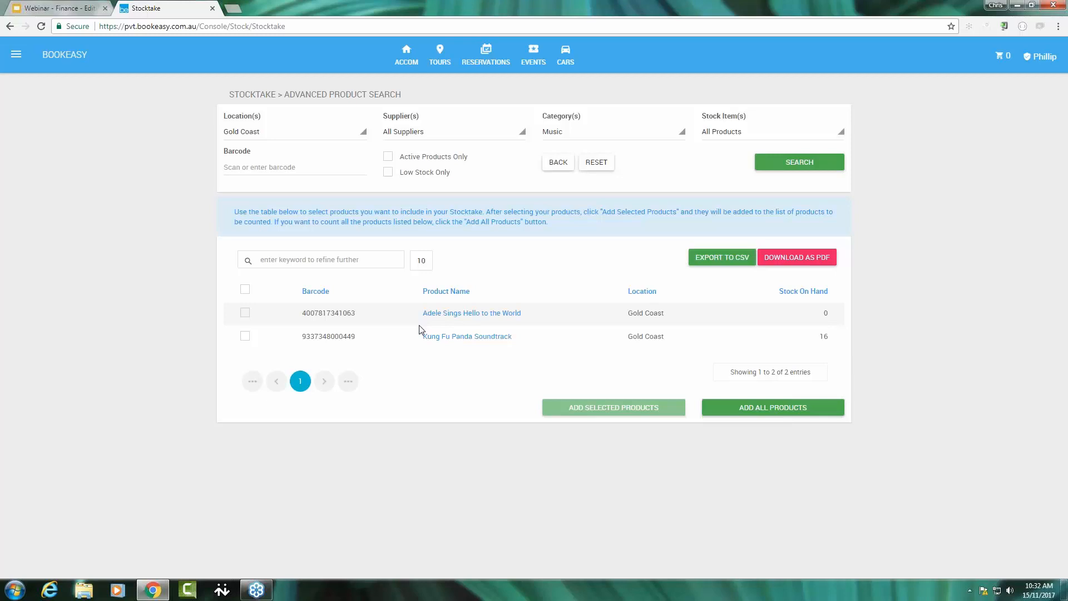
Try selecting only the Kung Fu Panda Soundtrack, clear that selection, and add all the listed Music products to the stocktake.
click(245, 337)
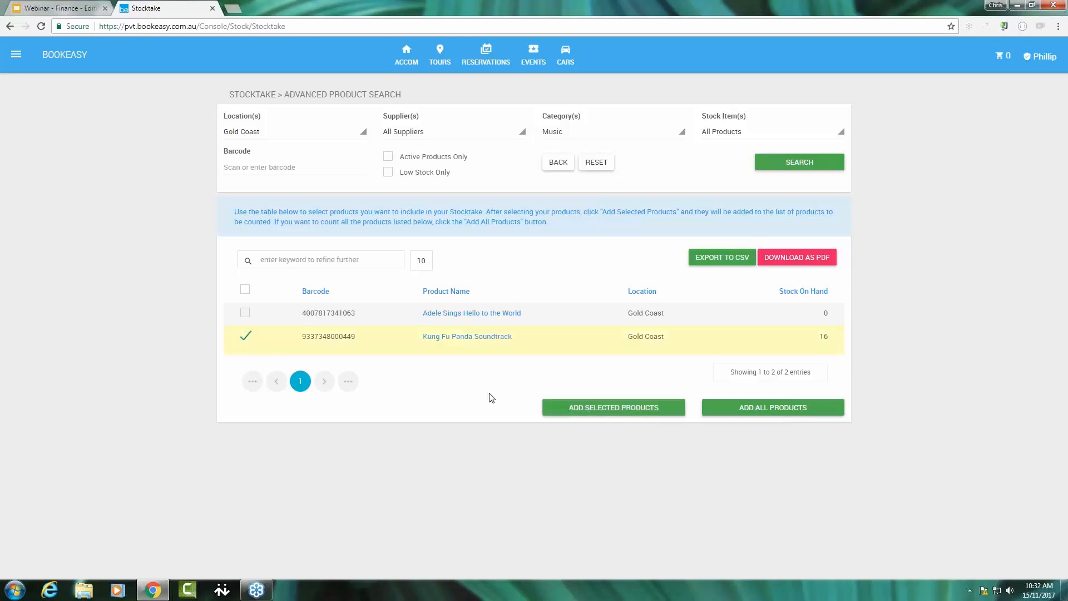
click(245, 337)
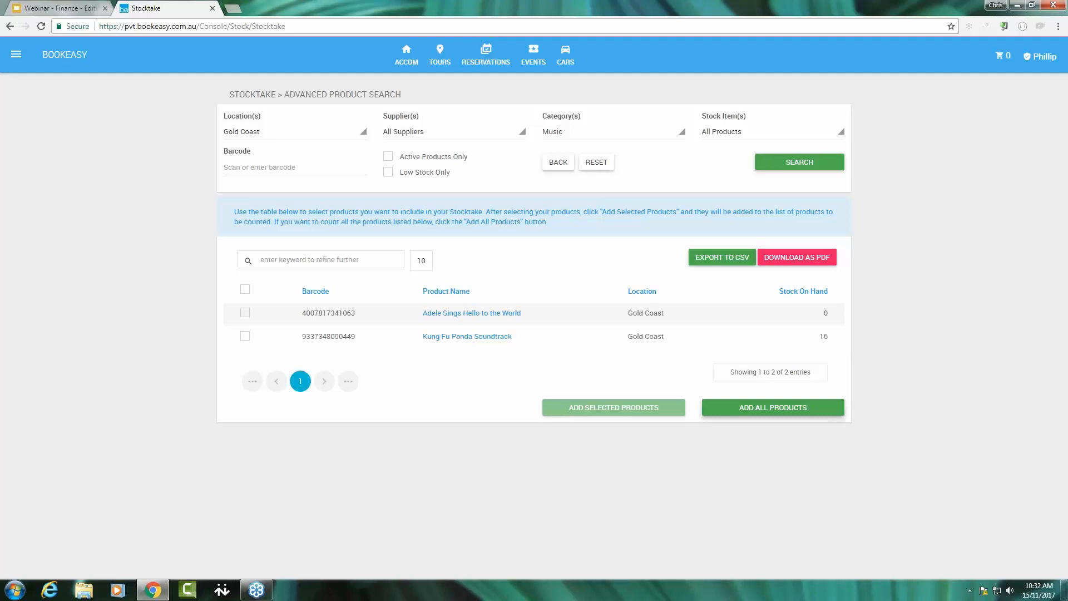
click(765, 406)
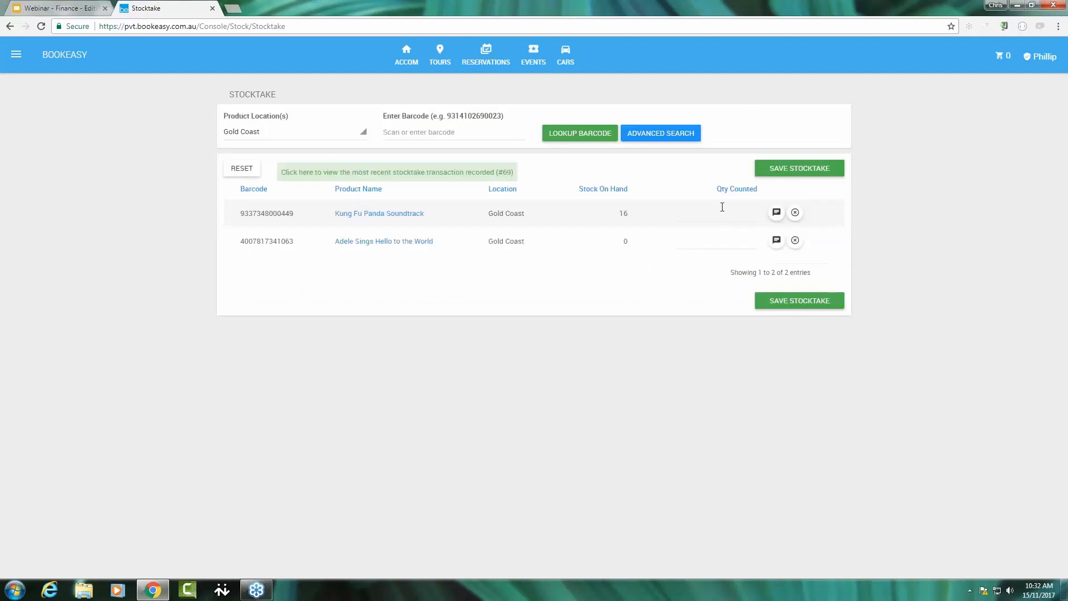
Set the counted quantity to 16 for the Kung Fu Panda Soundtrack and 24 for Adele Sings Hello to the World.
click(744, 215)
text(16)
click(754, 239)
text(24)
Add the comment "incorrect initial stock entered" to the Adele Sings Hello to the World line.
click(777, 240)
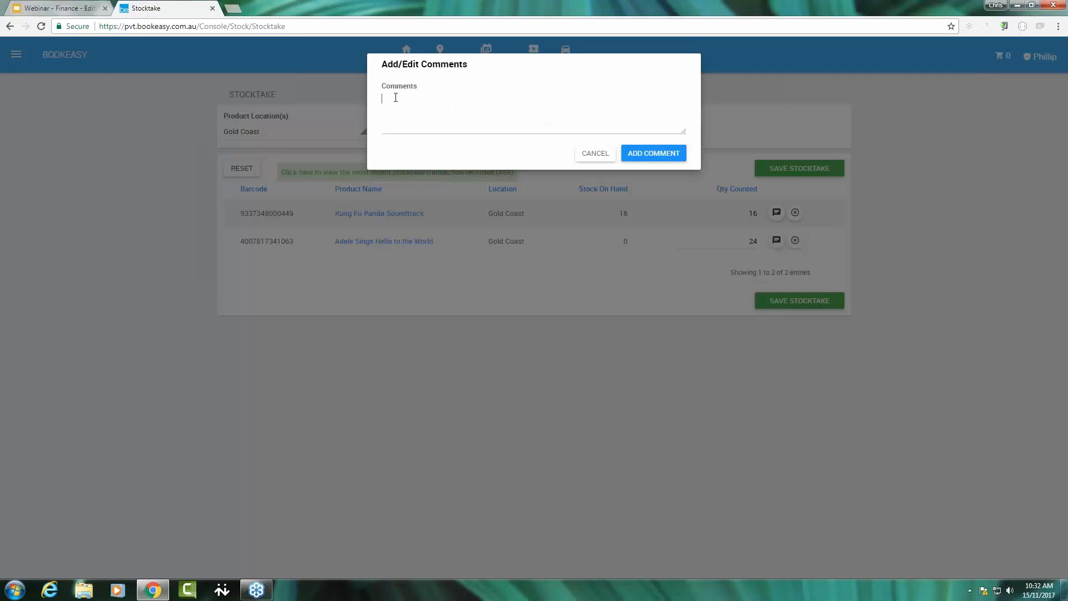
text(incorrect initial stock entered)
click(653, 153)
Try to save and submit the stocktake of the two Music products without a reference or overall comment.
click(804, 302)
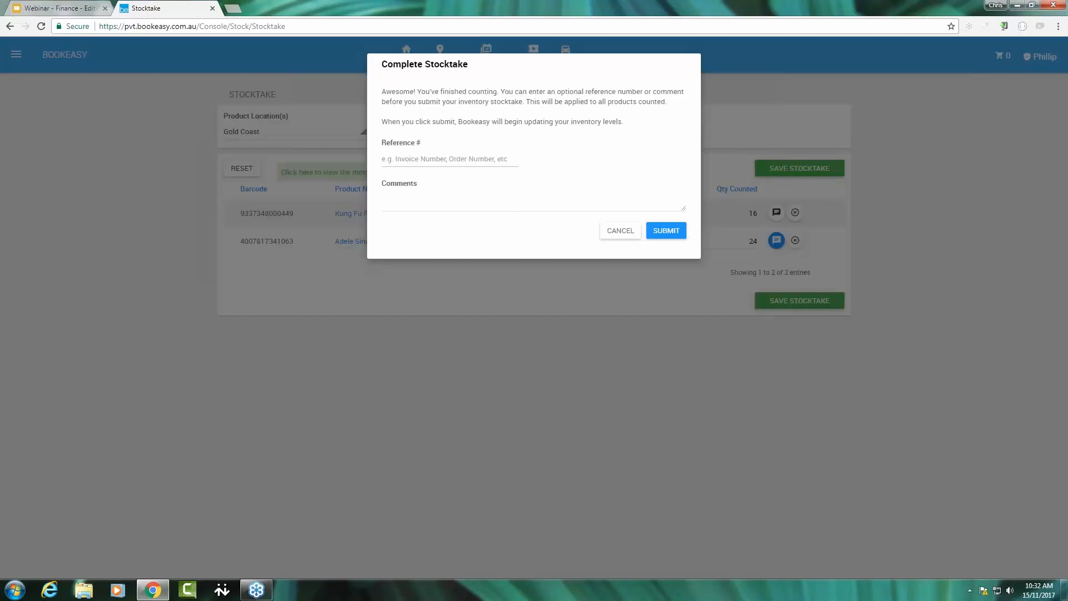
click(666, 231)
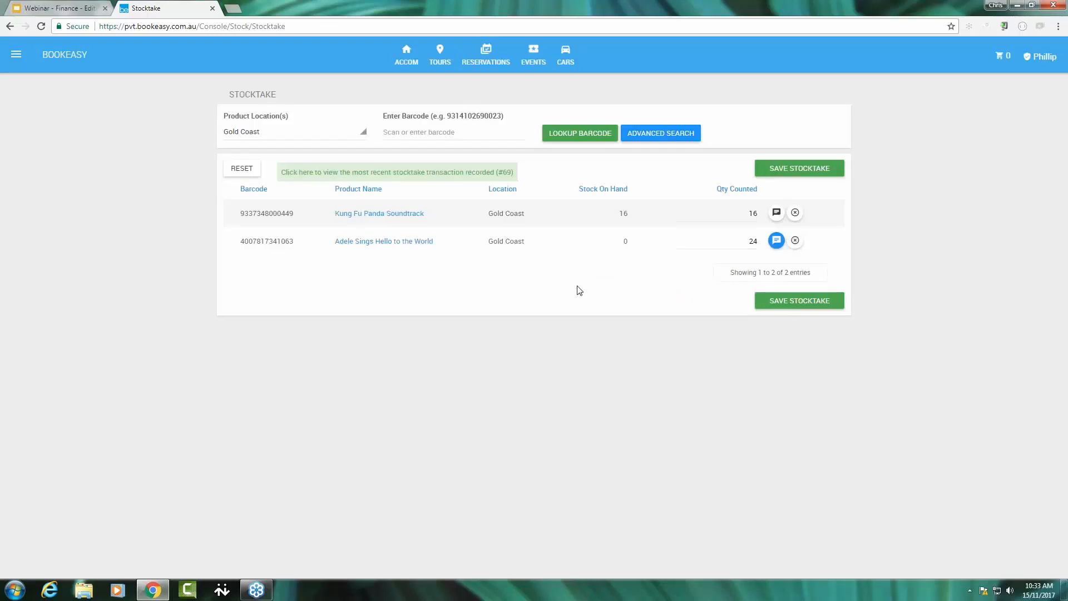
click(338, 175)
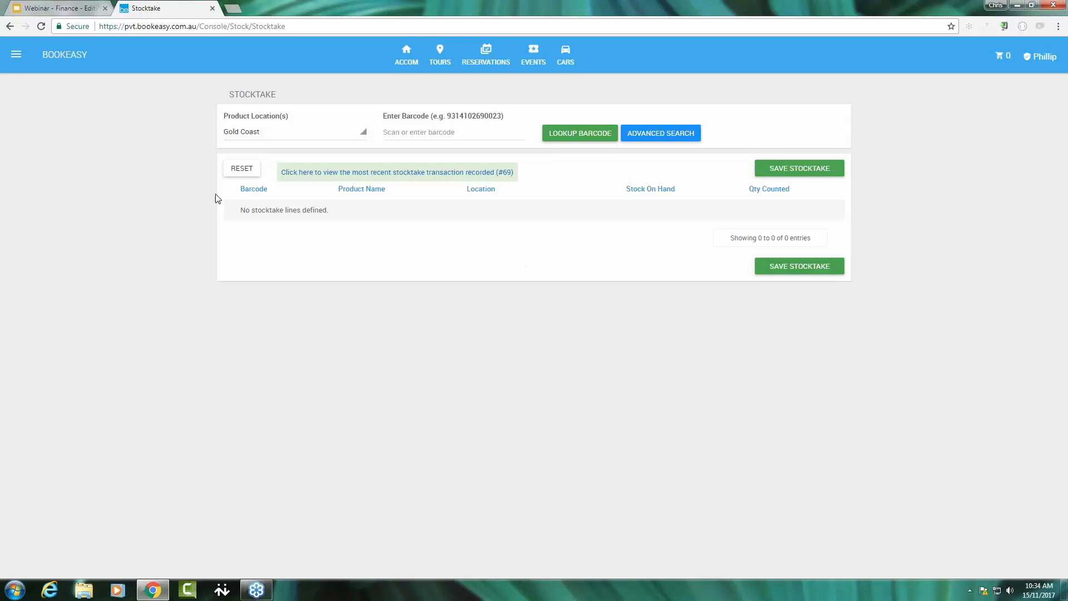
Open the product Adele Sings Hello to the World from the Retail product list and switch its details to edit mode.
click(18, 58)
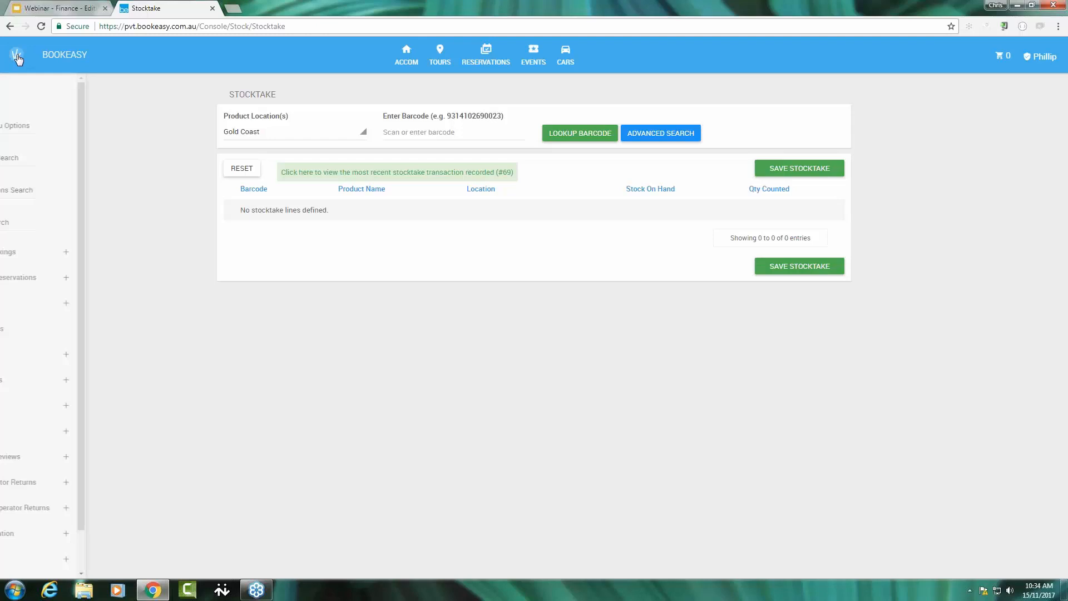
click(67, 303)
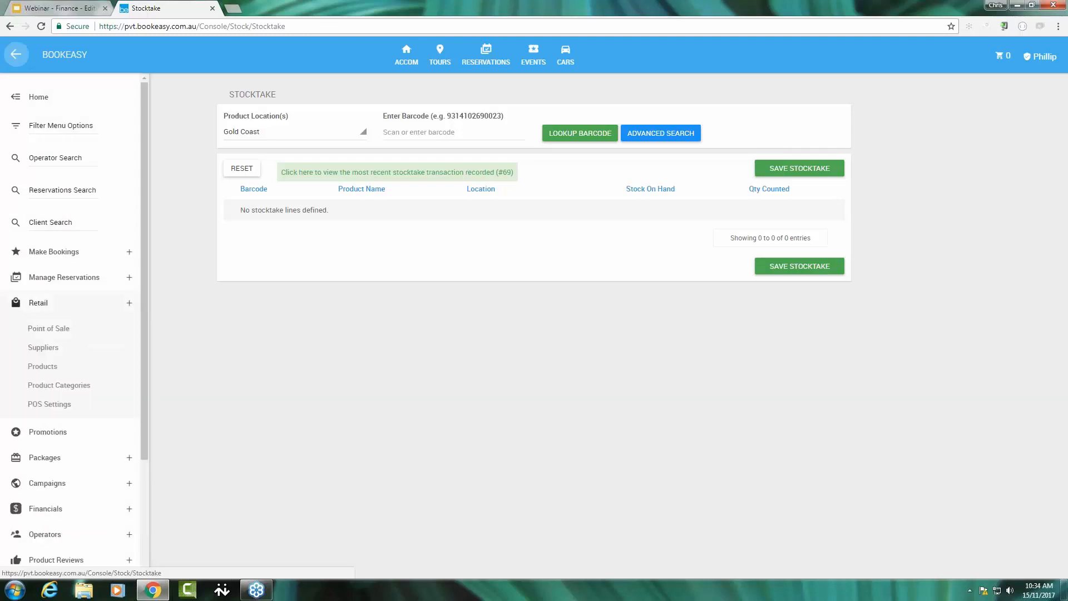
click(51, 367)
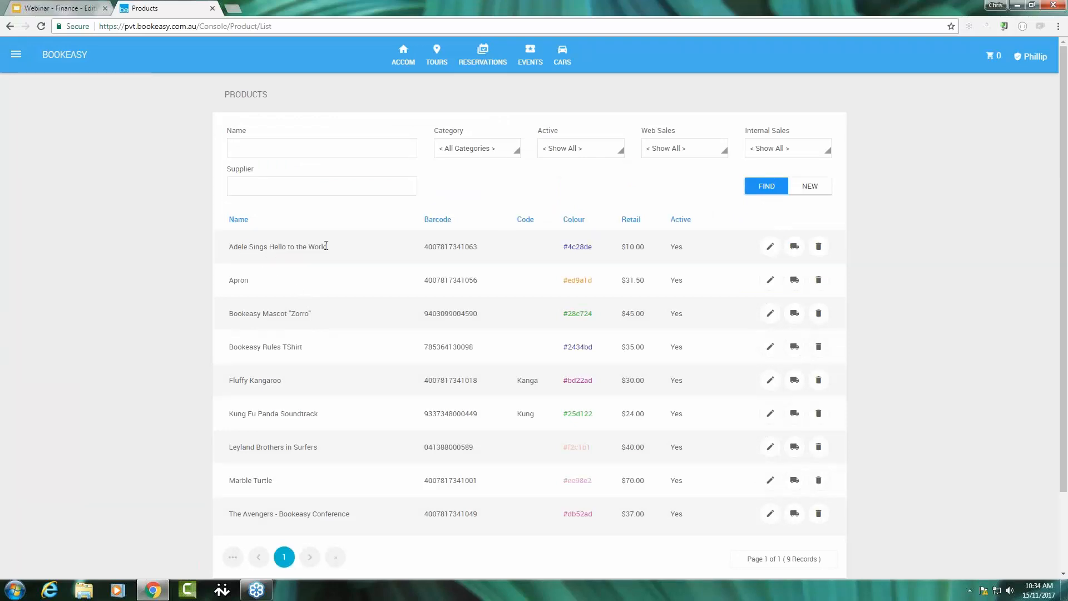
click(770, 248)
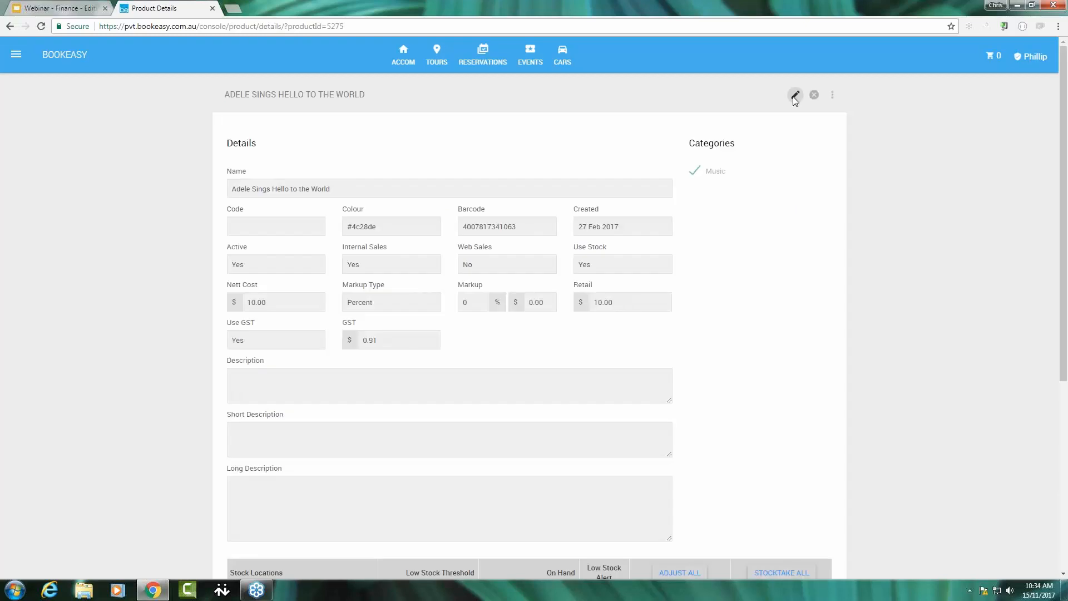
click(794, 98)
Examine the product's stock locations table and its stocktake options for single locations and all locations.
scroll(775, 119, down, 3)
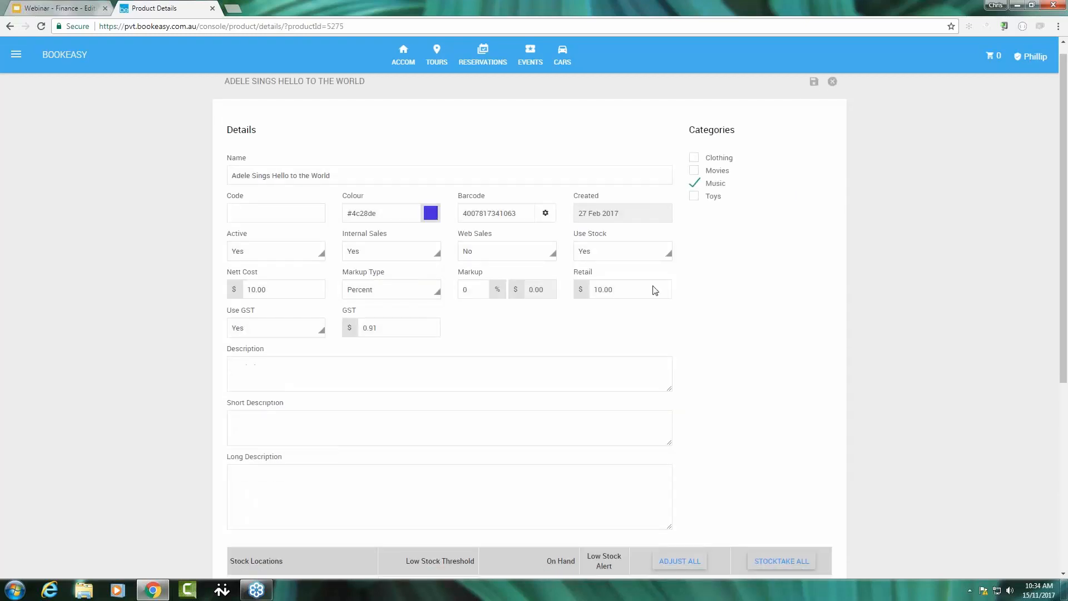
scroll(504, 466, down, 3)
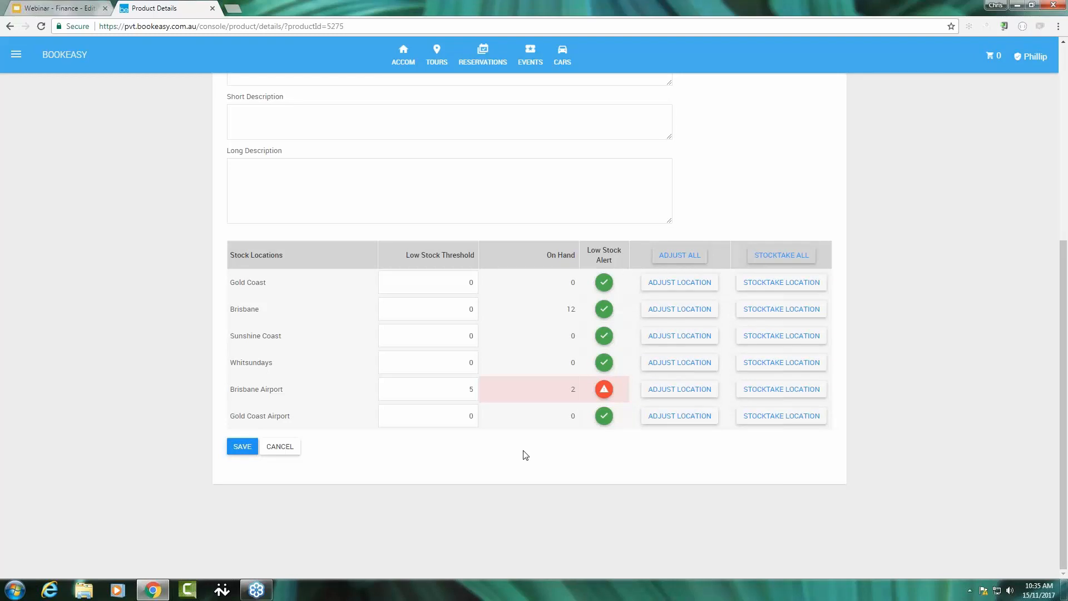
click(774, 284)
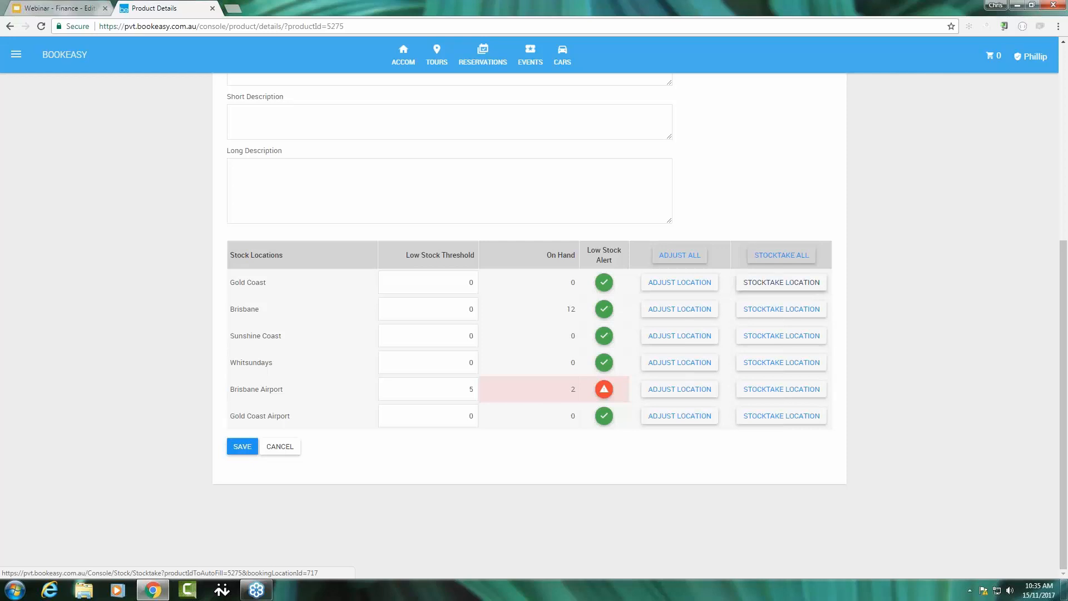
Start a stocktake of the product for all its locations, enter a counted quantity of 1 for Brisbane, and save it.
click(782, 259)
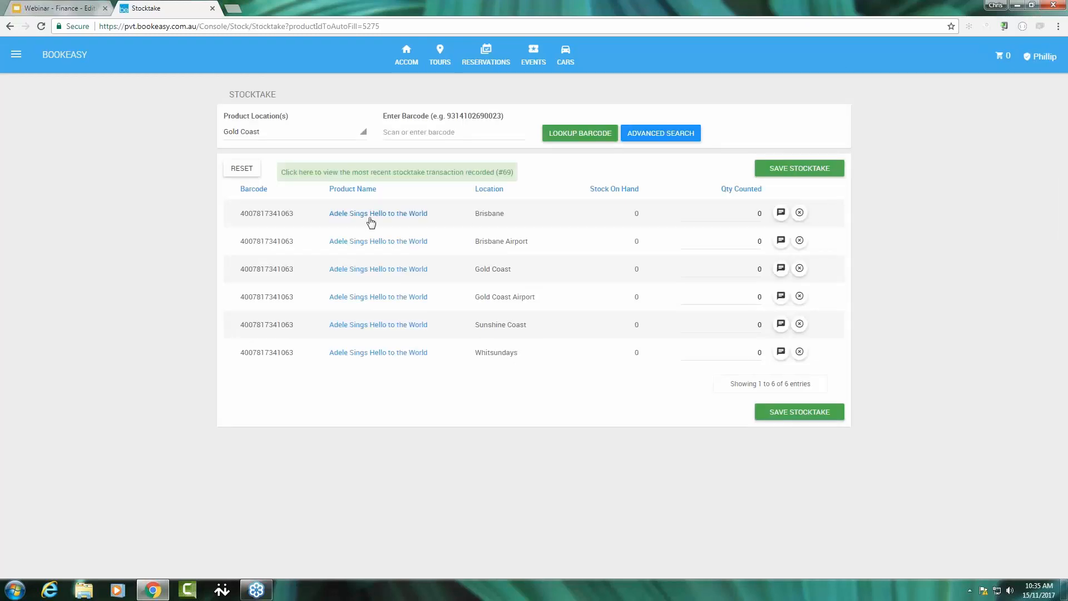
click(743, 213)
text(15)
click(799, 412)
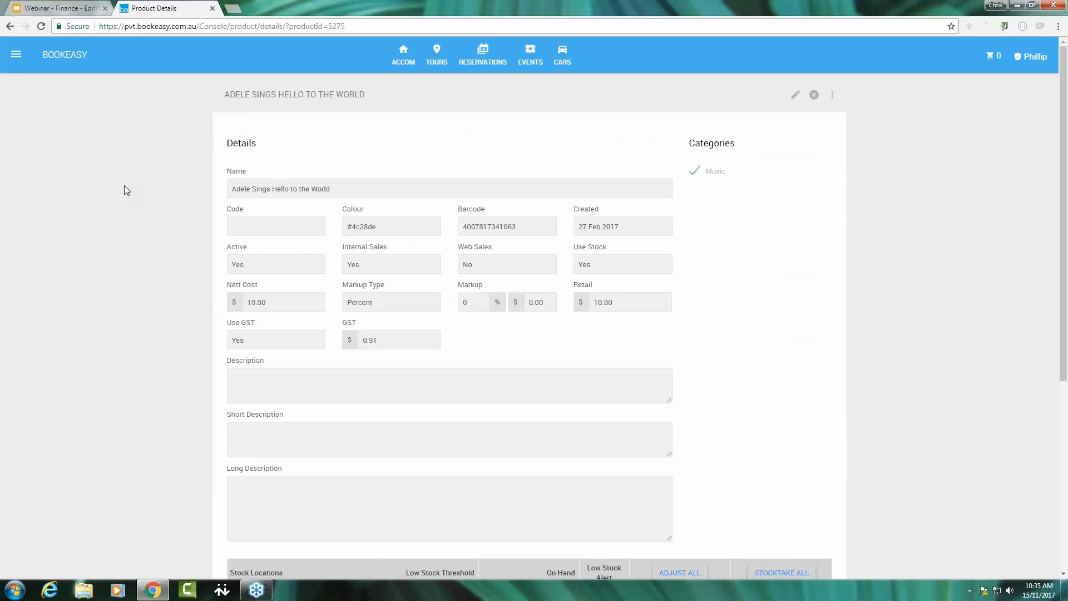
Return to the console home page and open the Retail Stock Adjustments page.
click(62, 54)
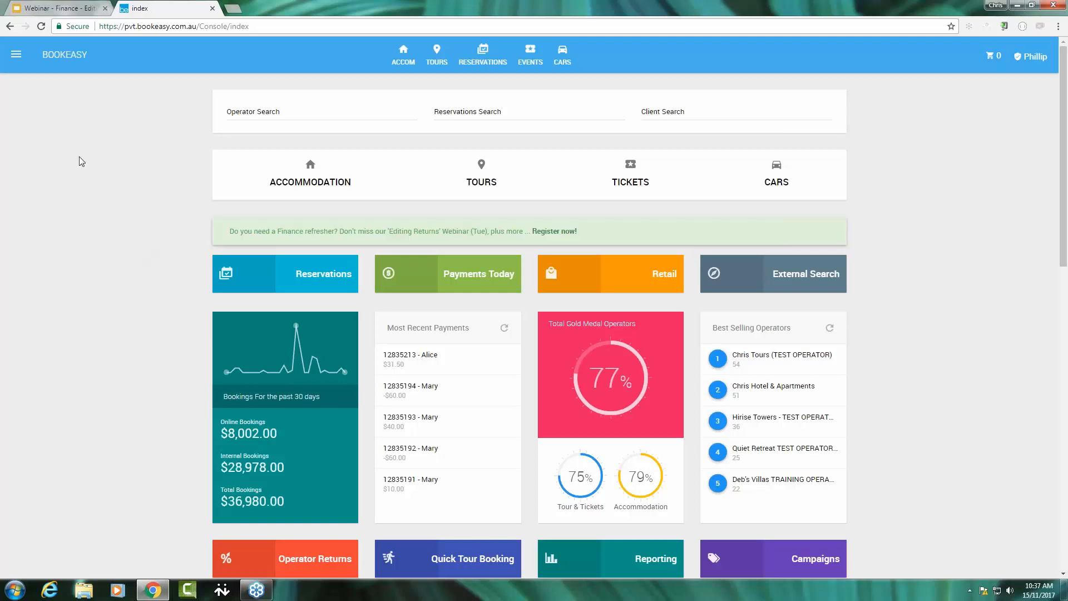
click(16, 57)
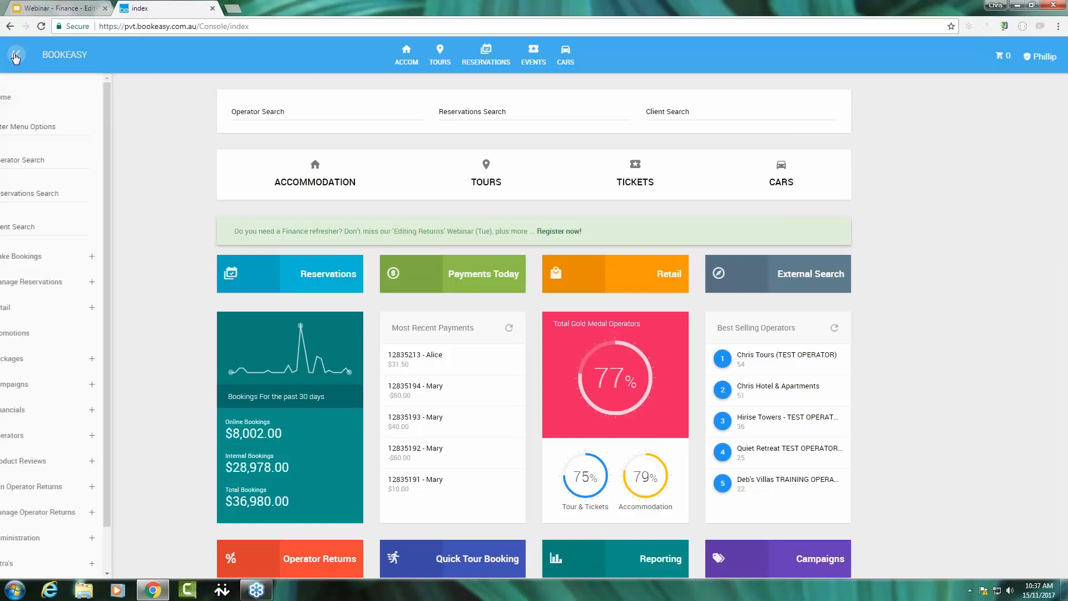
click(126, 307)
scroll(85, 428, down, 1)
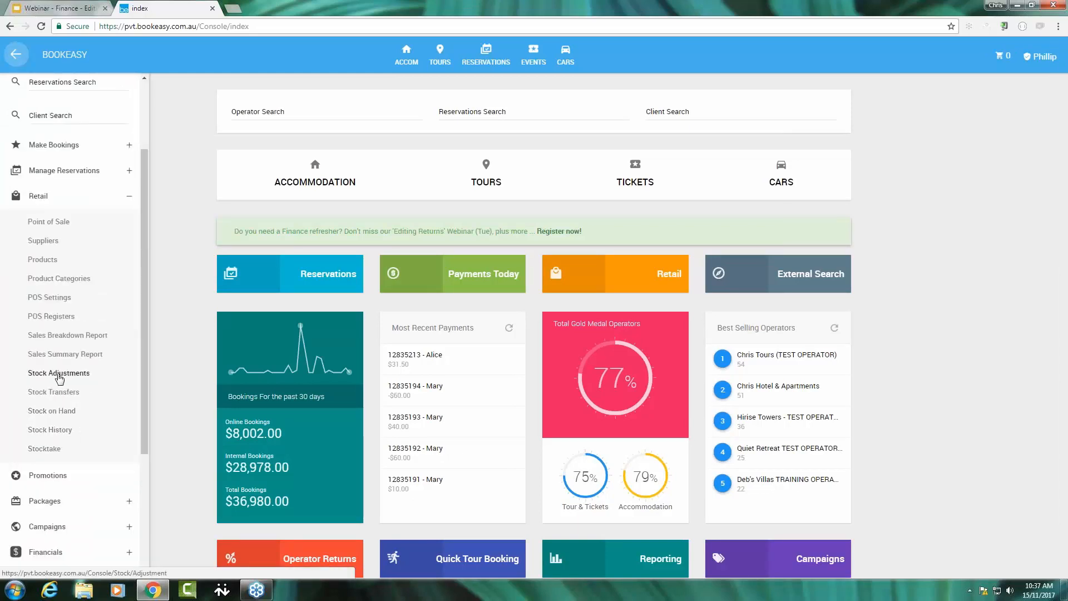
click(58, 375)
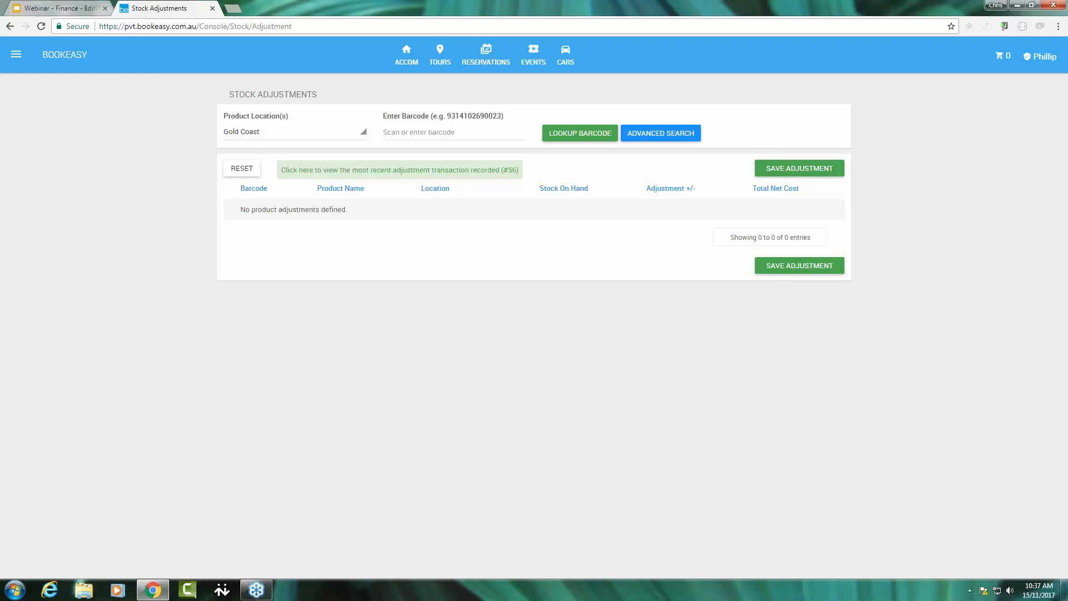
text(041388000589)
key(Return)
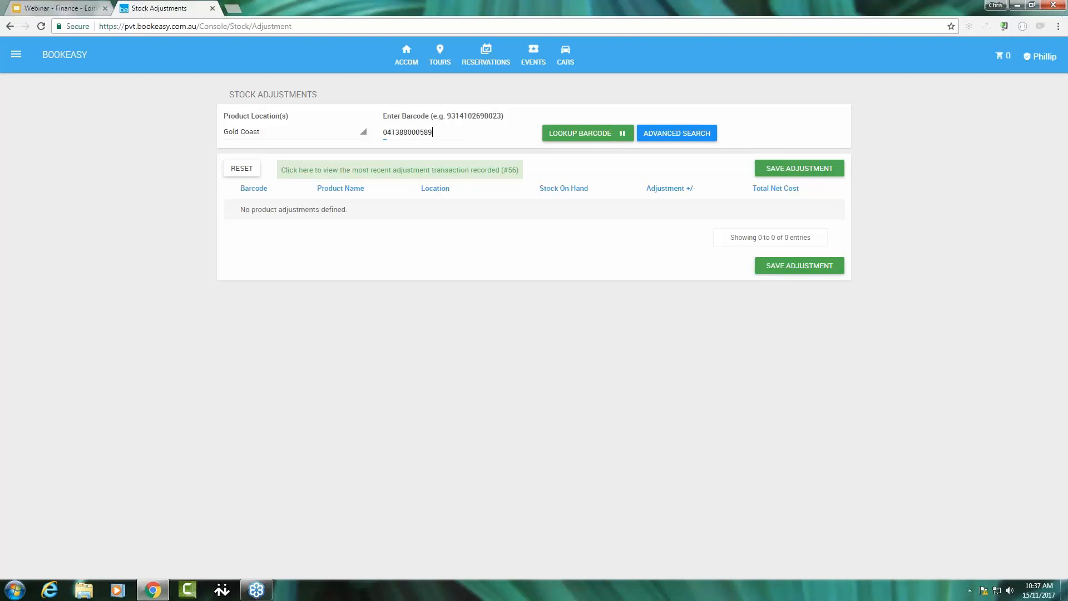
text(4007817341049)
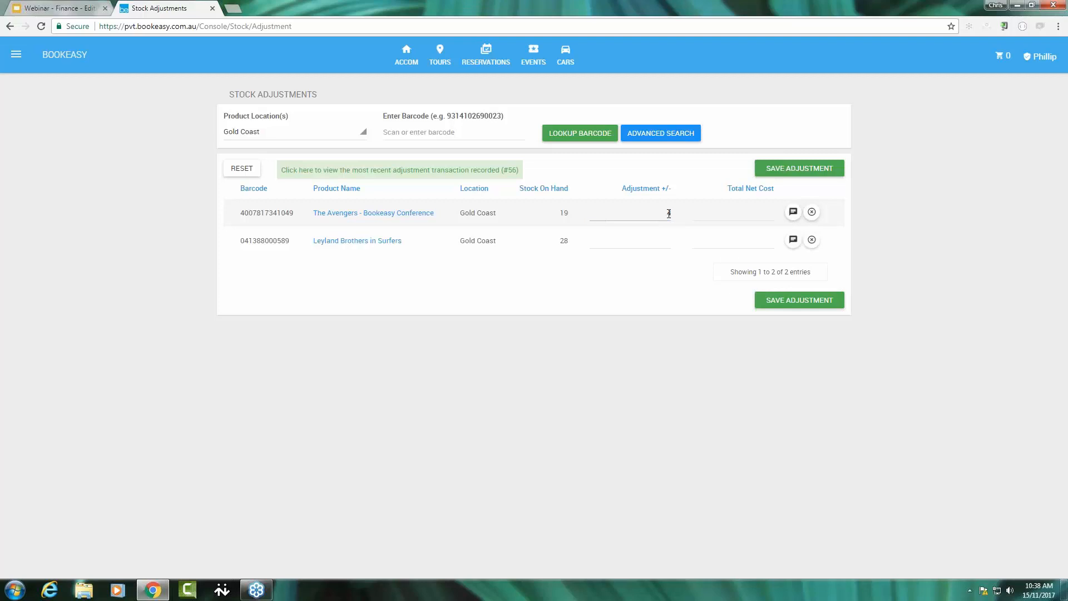
Set the Leyland Brothers in Surfers adjustment to 20, and the total net costs to 88 for The Avengers and 232 for Leyland Brothers.
click(662, 247)
text(20)
click(767, 213)
text(88)
click(762, 244)
text(232)
key(Tab)
Save the stock adjustment, fill in its reference number and the comment "Delivered by Toll Ipec", and submit it.
click(807, 303)
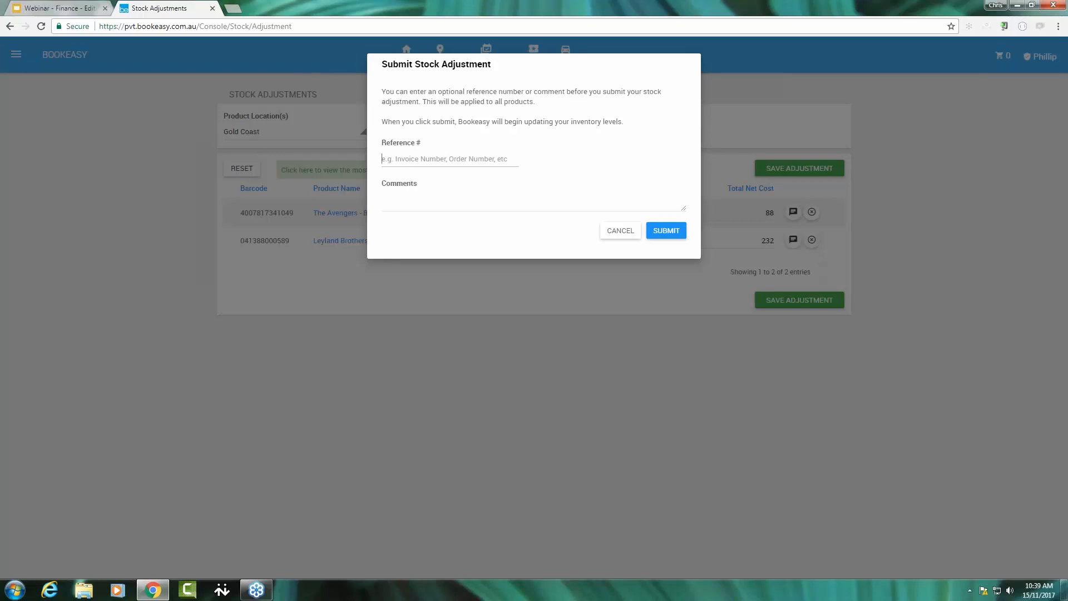
text(A1238777-01)
click(429, 196)
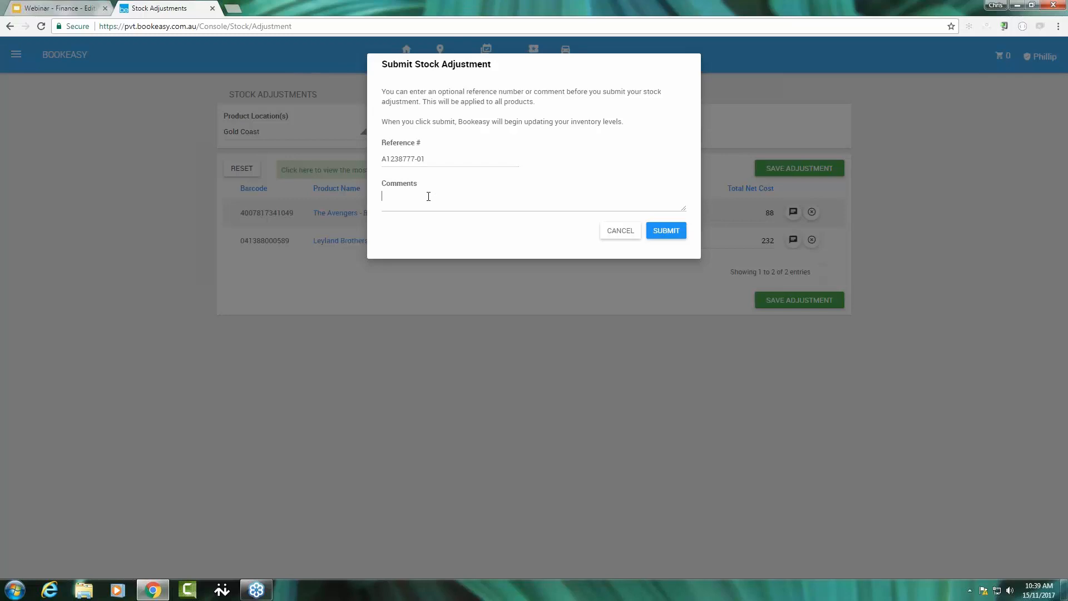
text(Delivered by Toll Ipec)
click(666, 232)
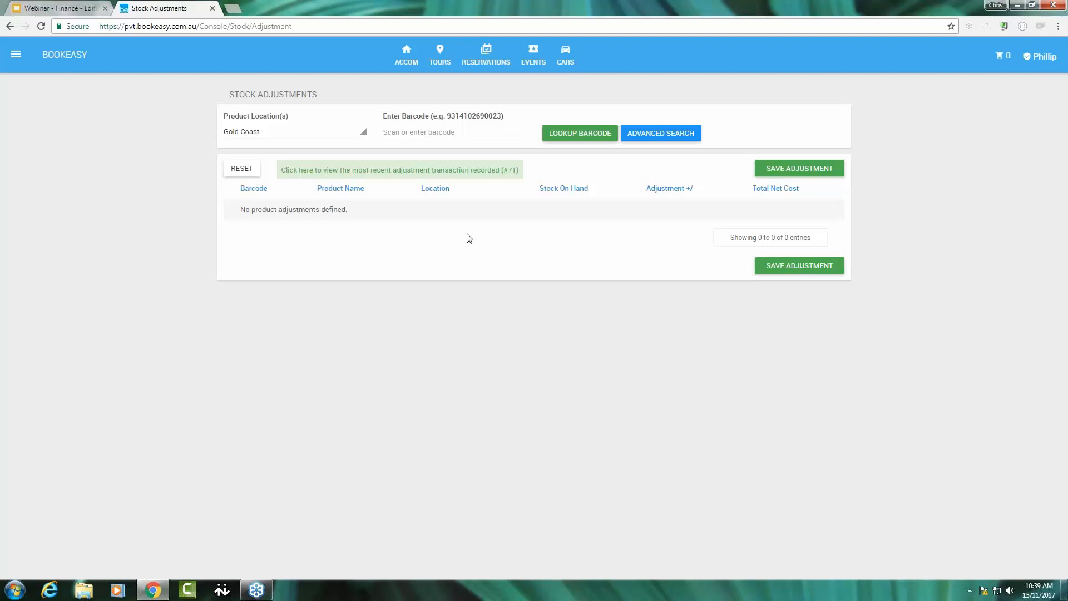
View the most recent adjustment transaction in the Stock History Report and examine its ADJ reference.
click(425, 171)
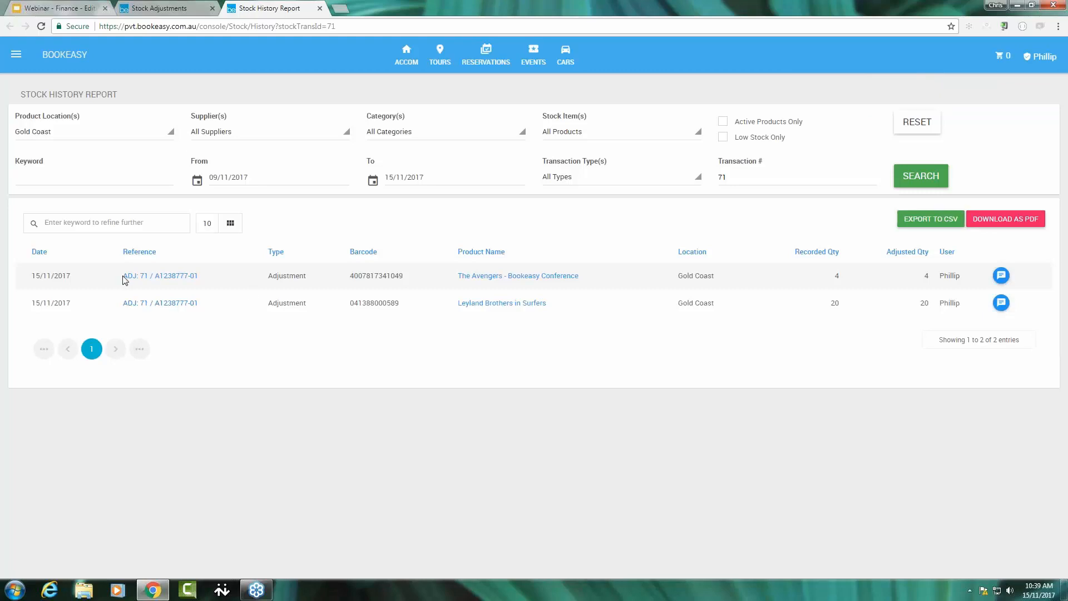
drag(125, 280, 140, 277)
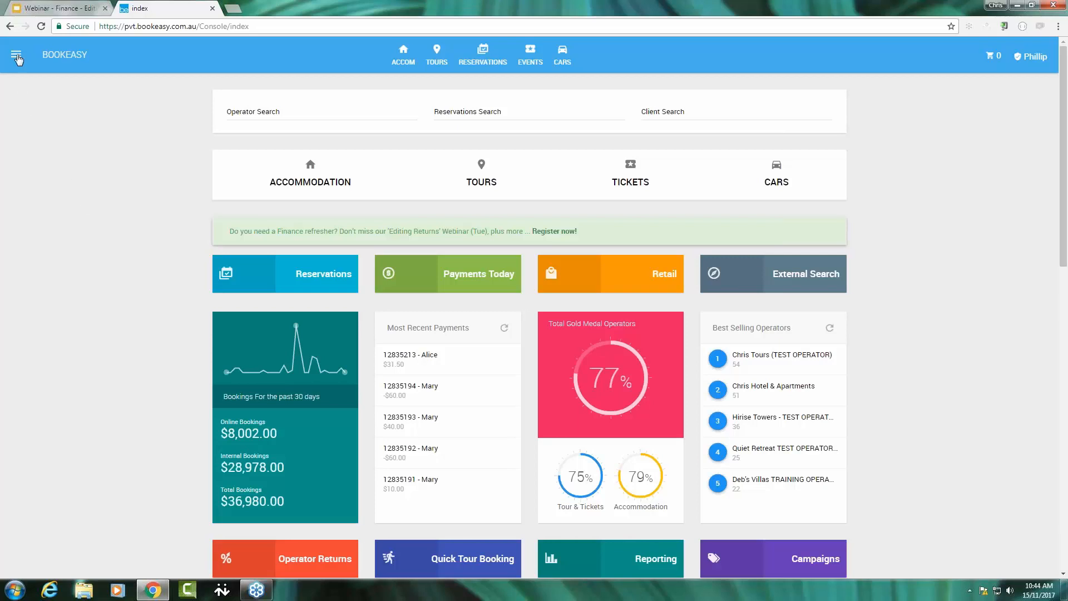
Open Marble Turtle for editing from the Retail product list and start a stock adjustment for all its locations.
click(17, 58)
click(128, 308)
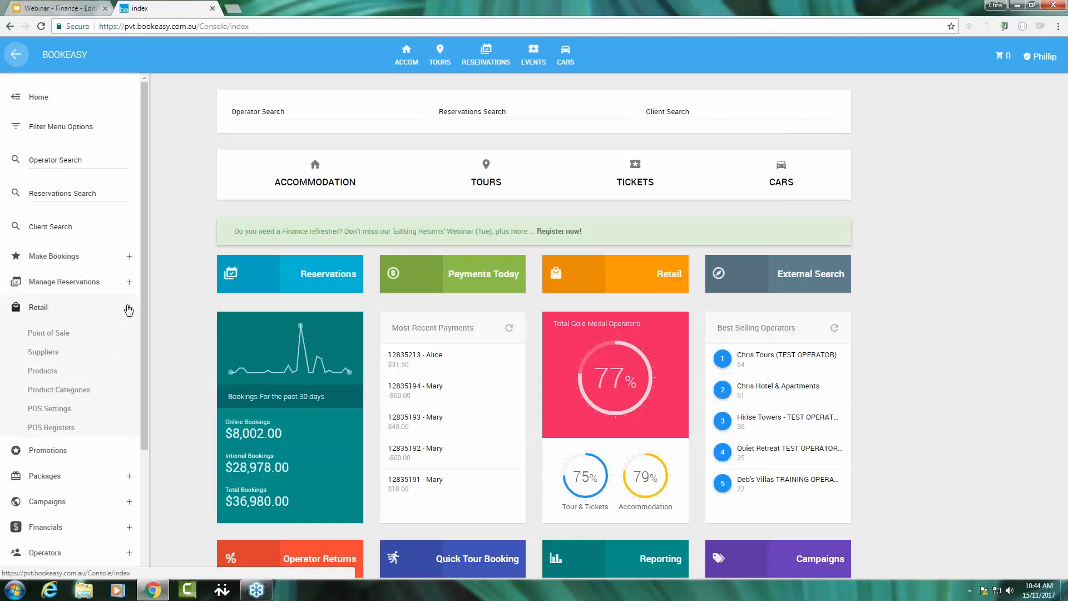
click(71, 372)
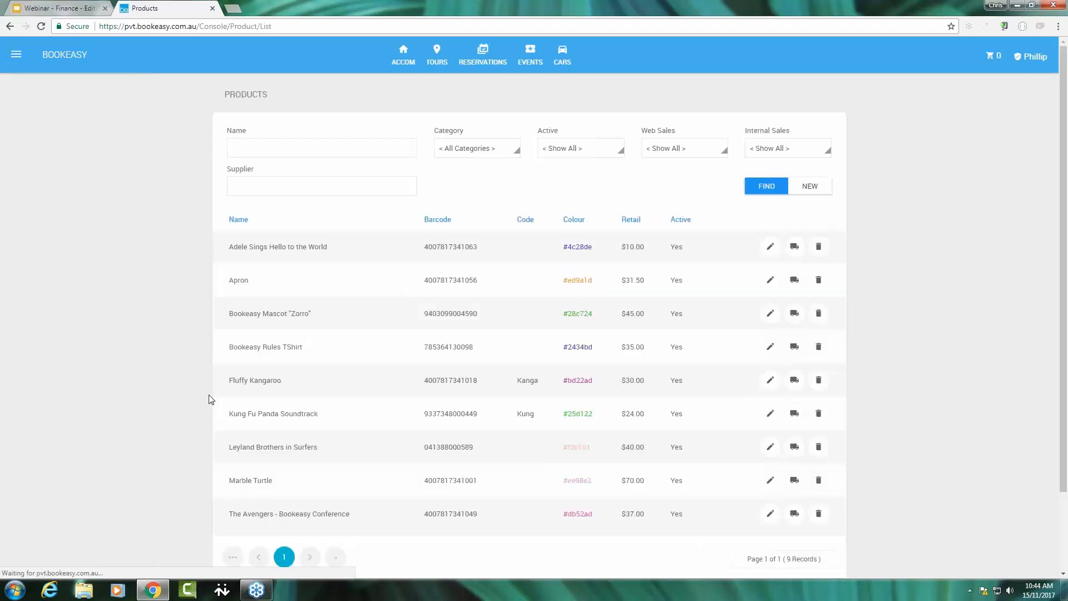
scroll(270, 410, down, 2)
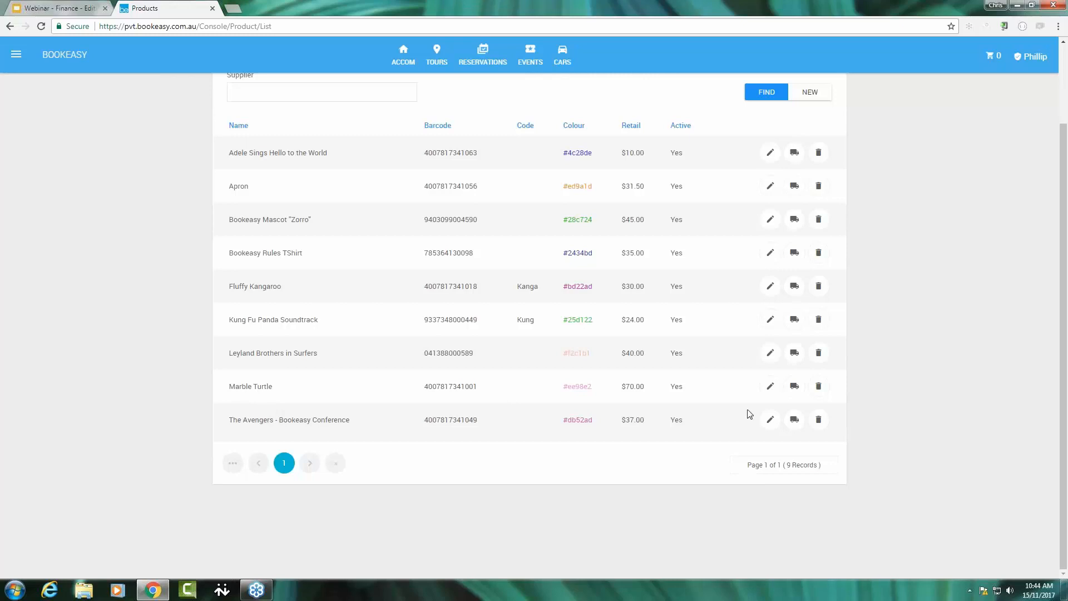
click(770, 386)
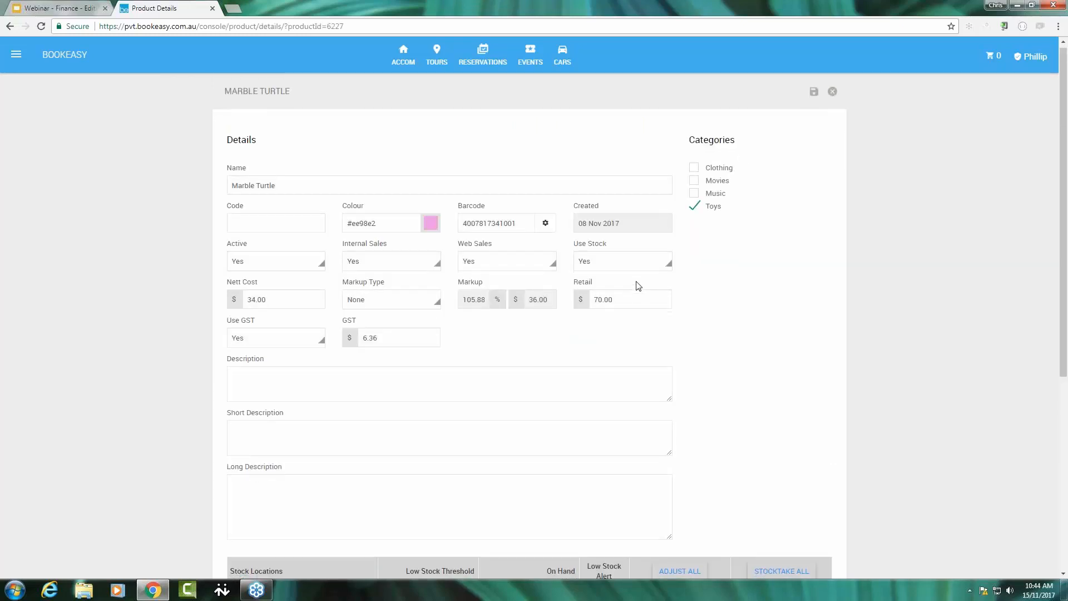
scroll(638, 286, down, 5)
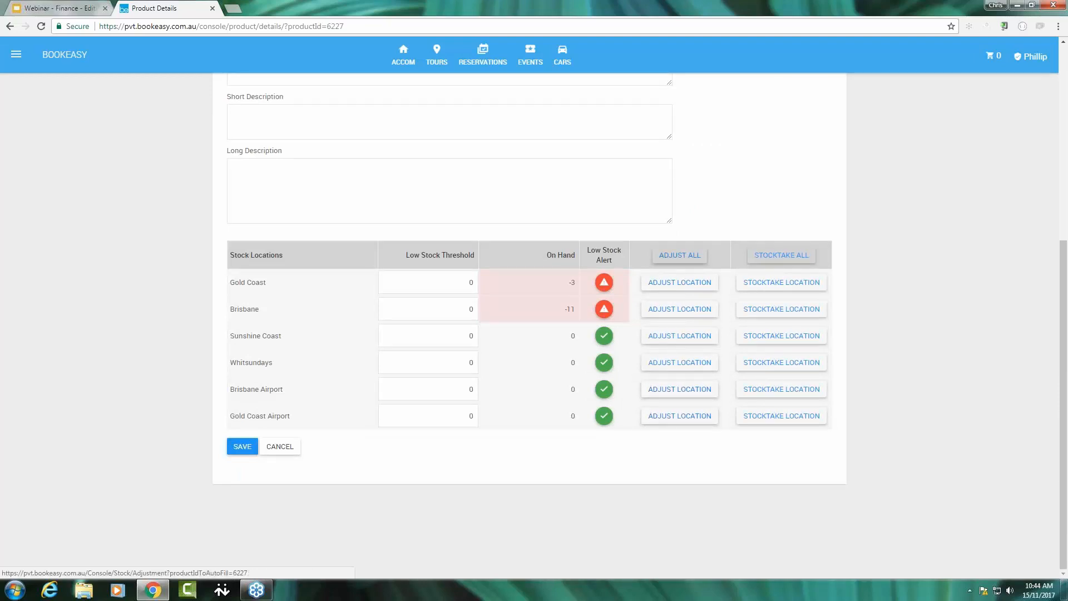
click(680, 255)
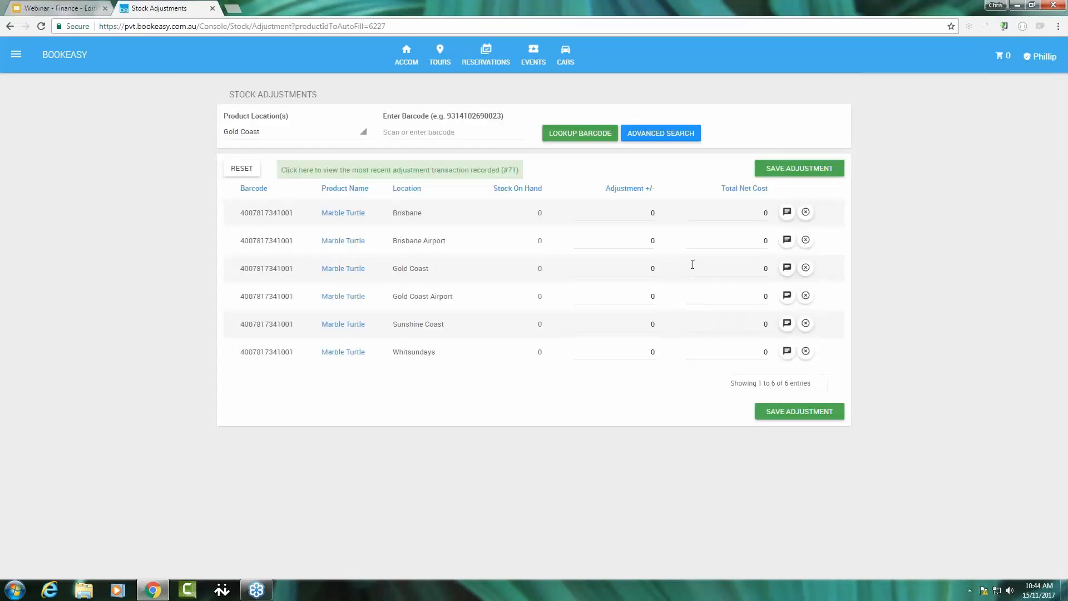
Set the Marble Turtle adjustments to 15 for Brisbane and 10 for Gold Coast, with total net costs of 150 and 100.
click(621, 222)
text(15)
click(642, 273)
text(10)
click(762, 214)
text(150)
click(764, 268)
text(100)
Delete the Brisbane Airport, Gold Coast Airport, Sunshine Coast and Whitsundays lines from the adjustment.
click(806, 240)
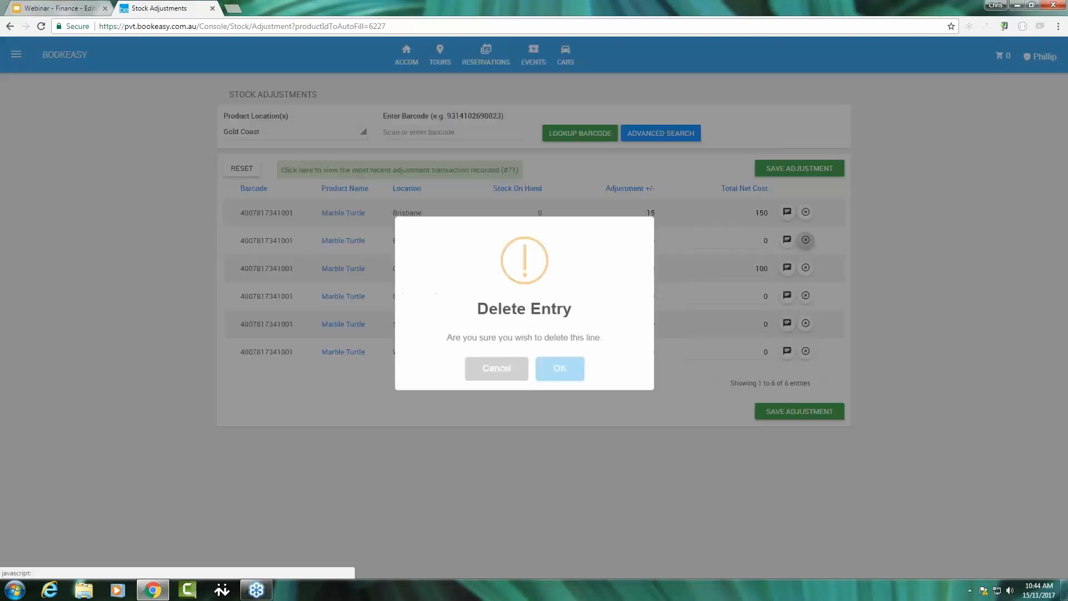
key(Return)
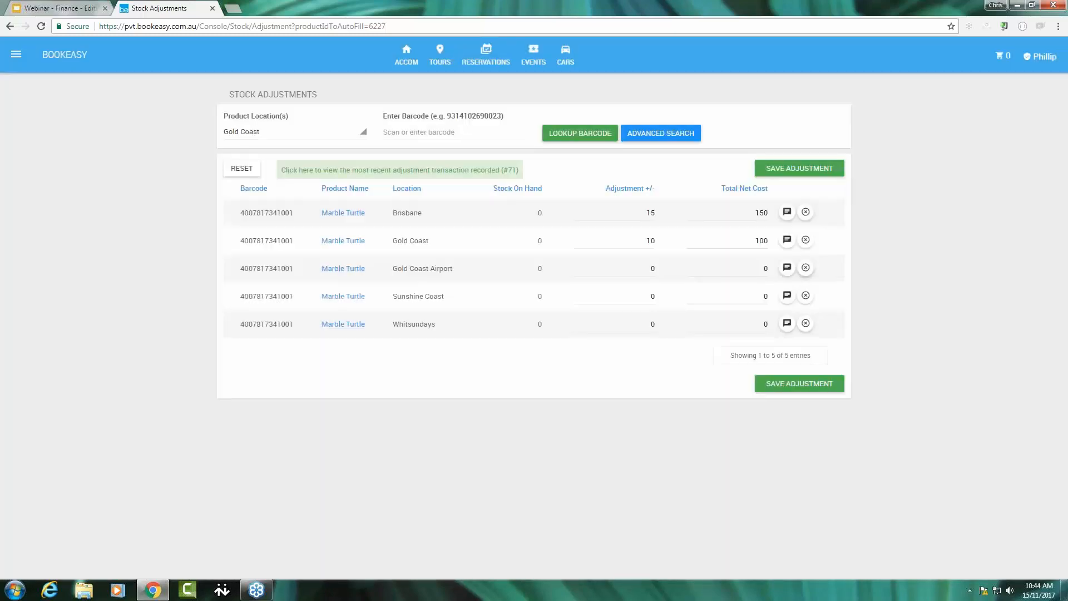
click(806, 268)
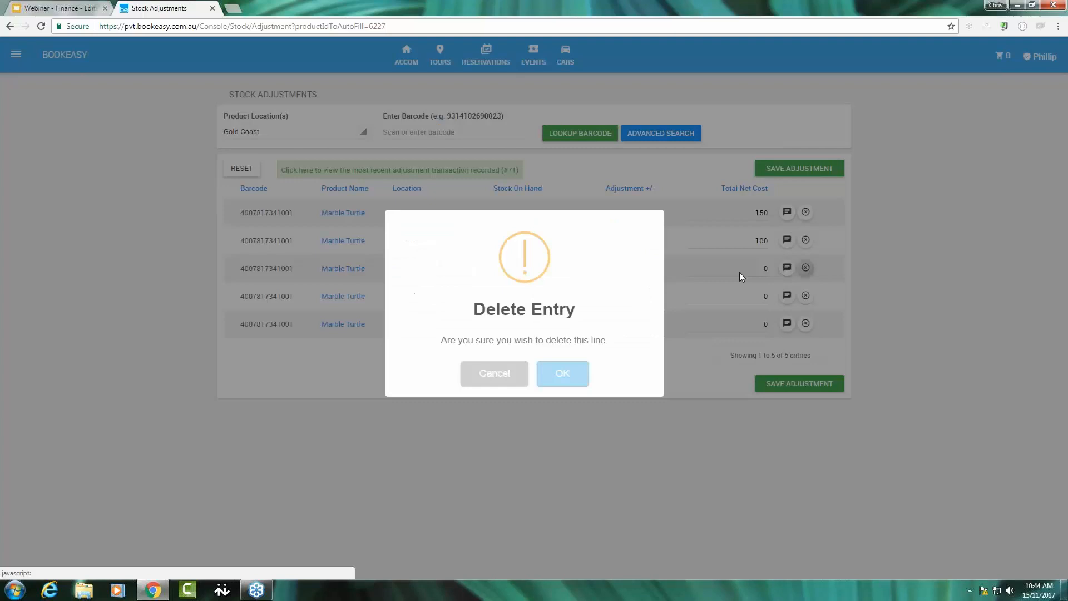
click(549, 377)
click(805, 267)
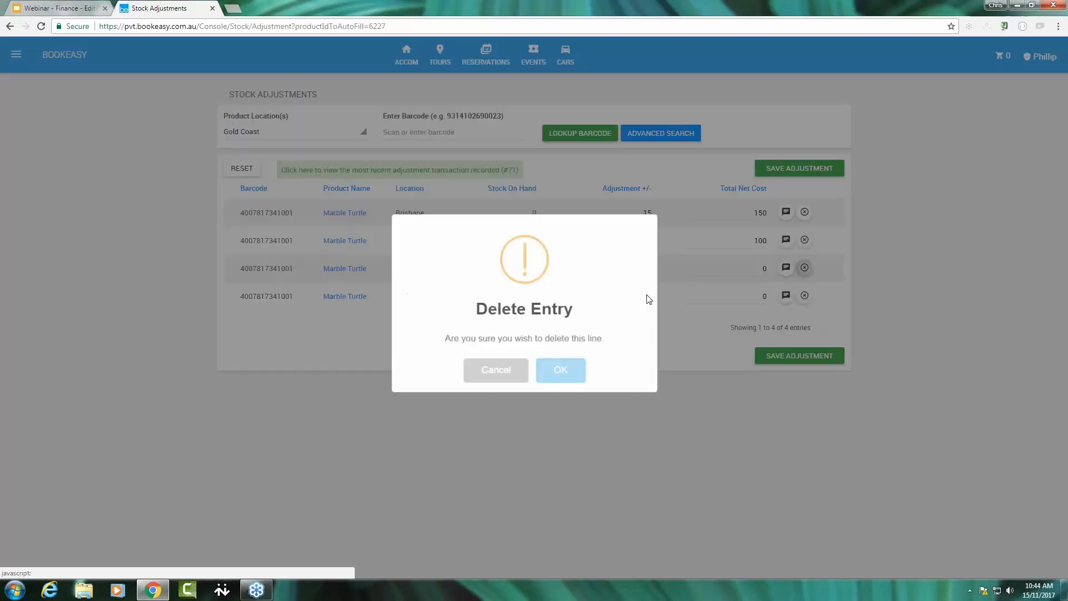
click(553, 370)
click(803, 268)
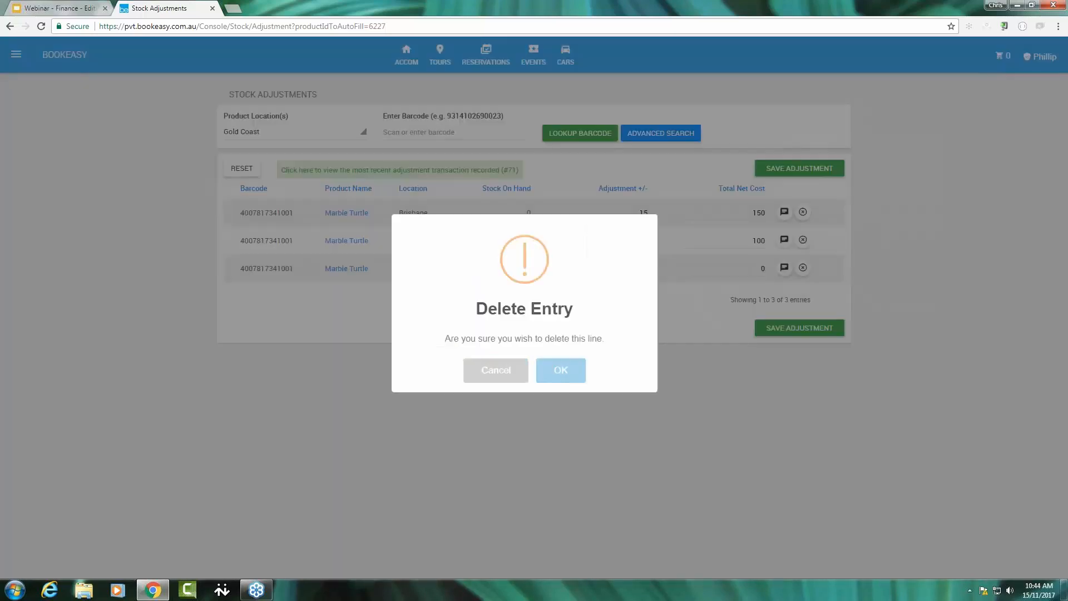
click(552, 369)
Save the Marble Turtle adjustment and fill in its reference number in the submission form.
click(805, 301)
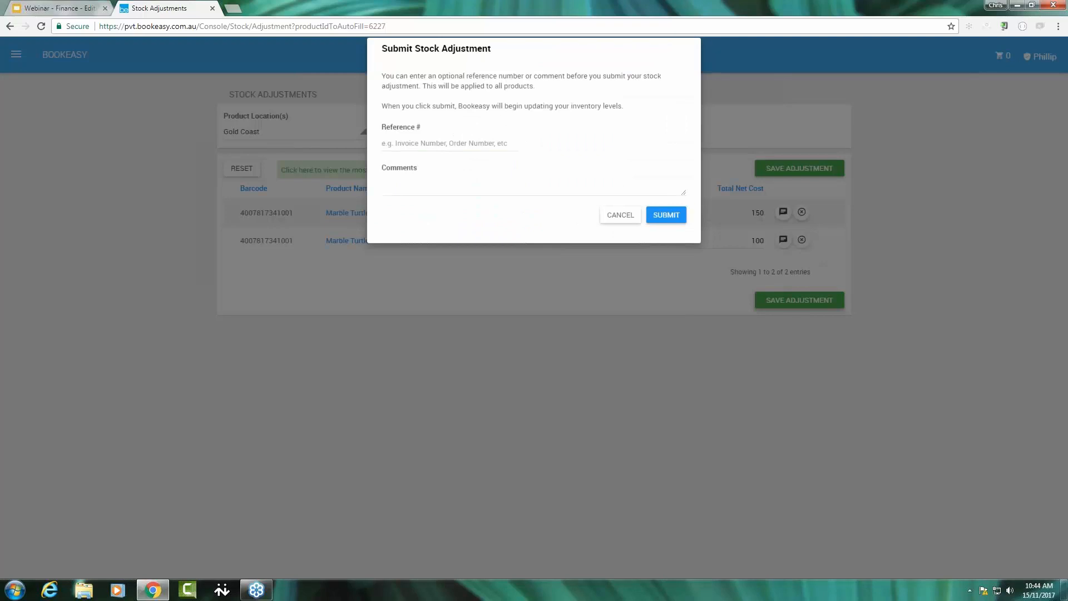
text(BGF)
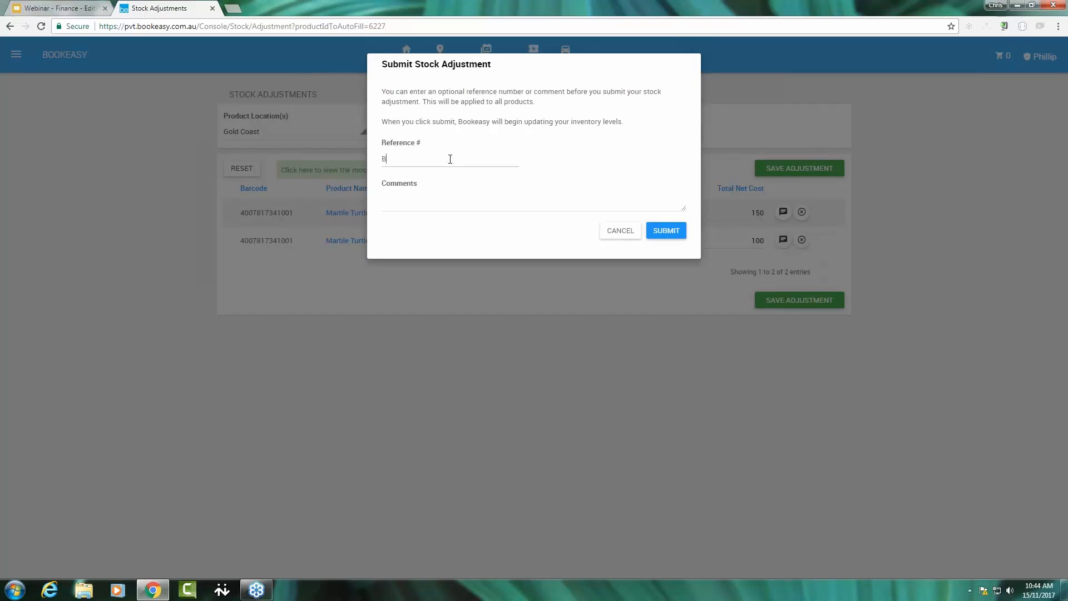
text(-11193764)
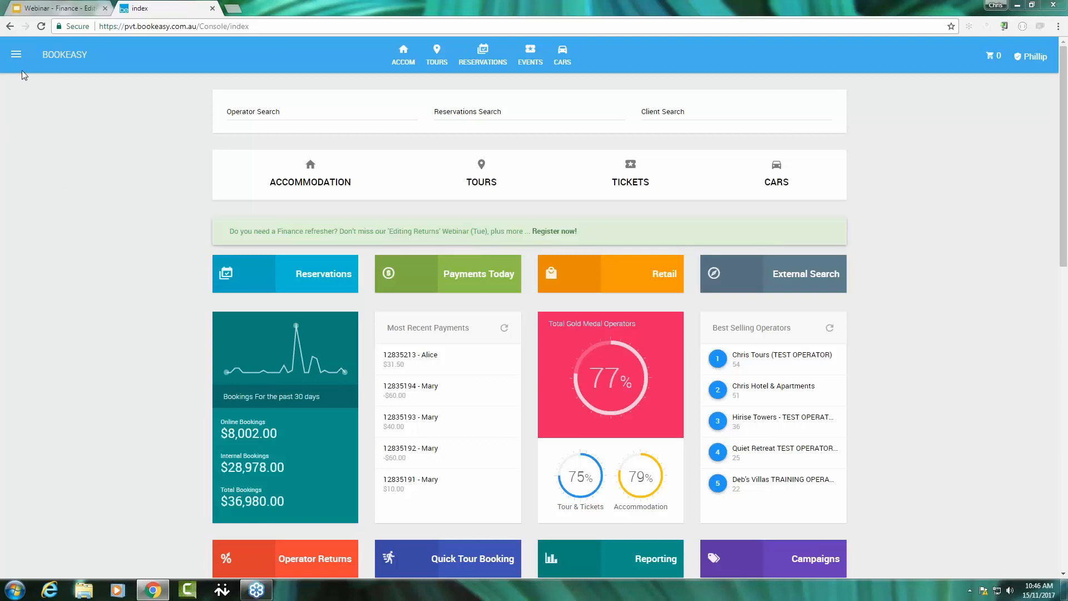
Open the Retail Stock Transfers page and set the destination location to Brisbane.
click(16, 56)
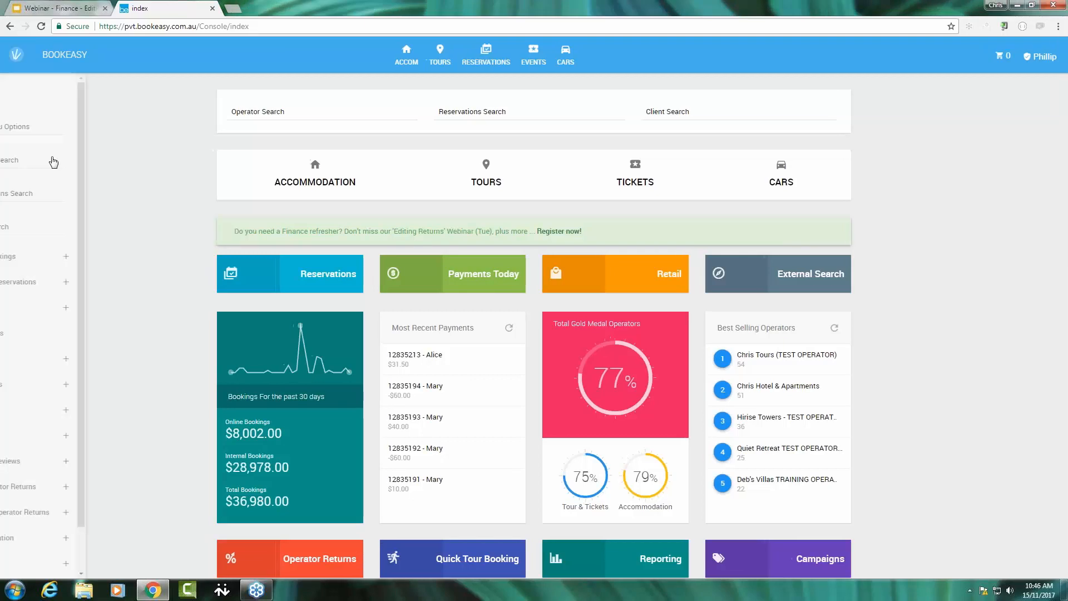
click(129, 307)
scroll(99, 427, down, 3)
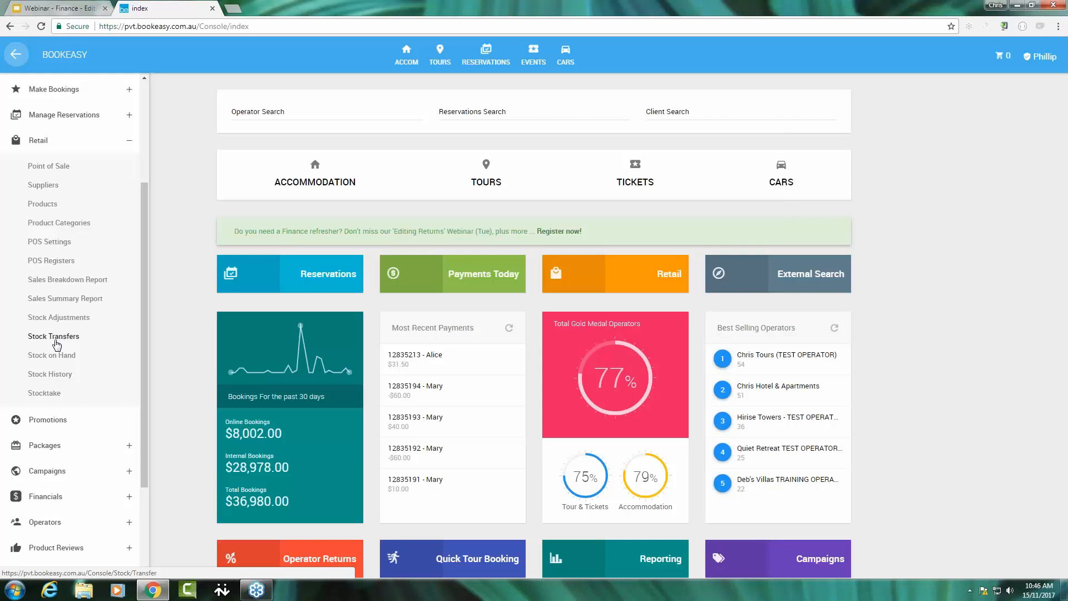
click(56, 340)
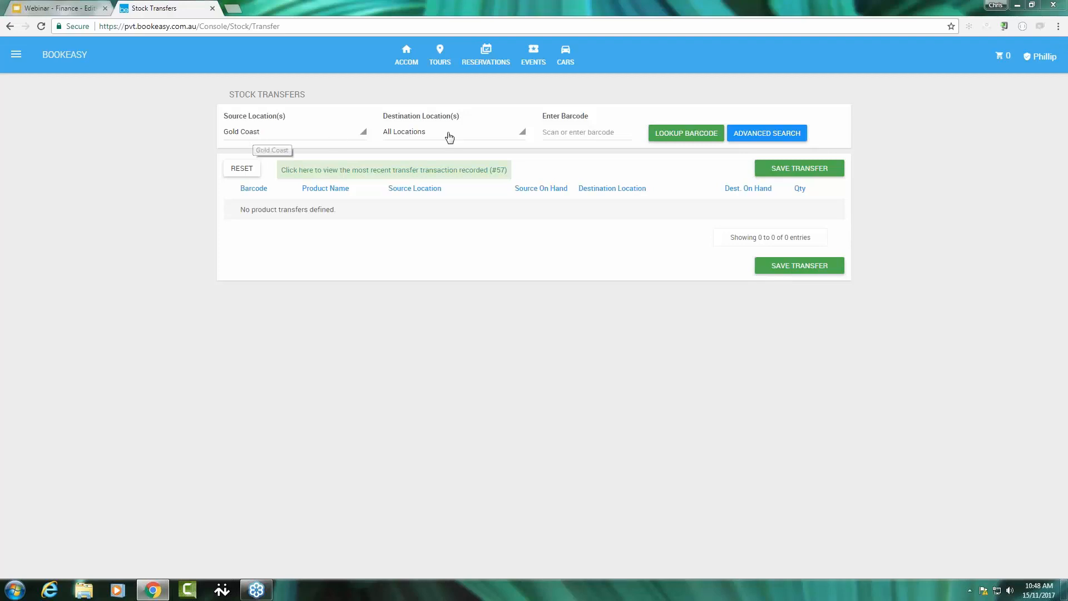
click(448, 135)
click(425, 198)
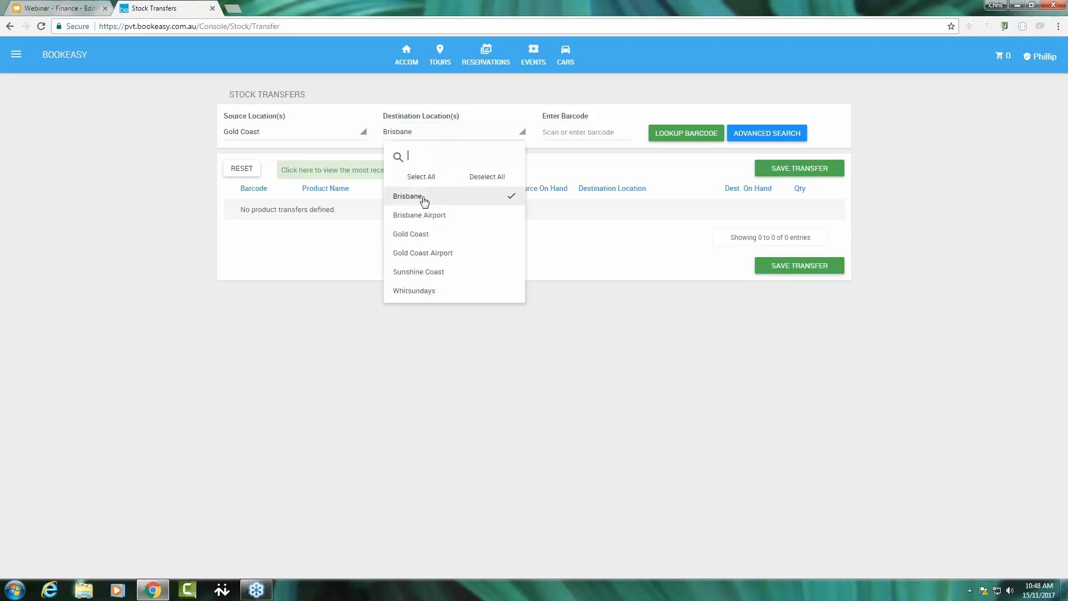
click(573, 245)
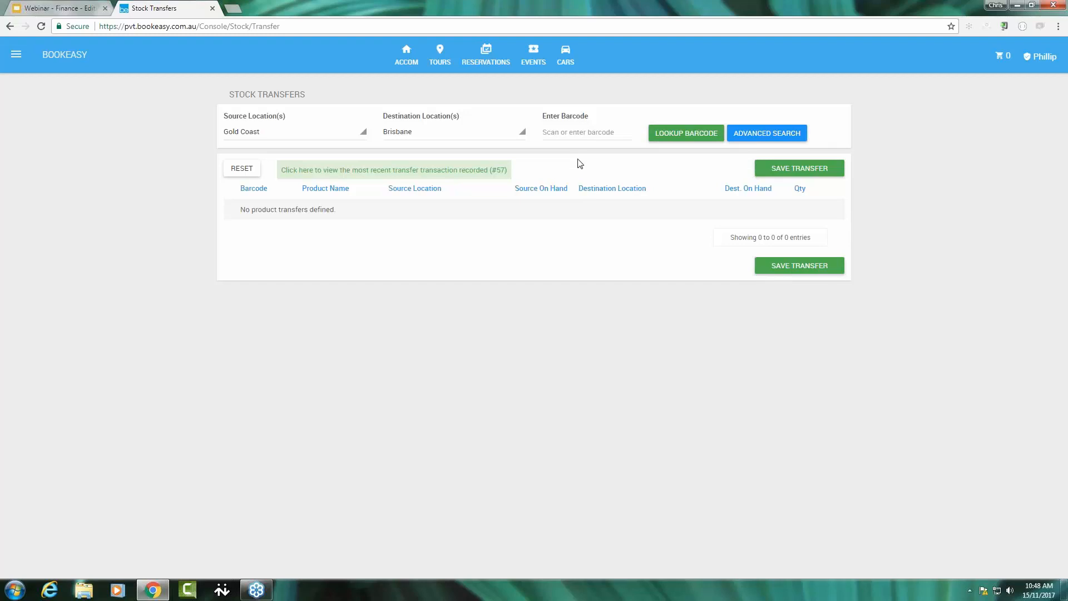
text(785364130098)
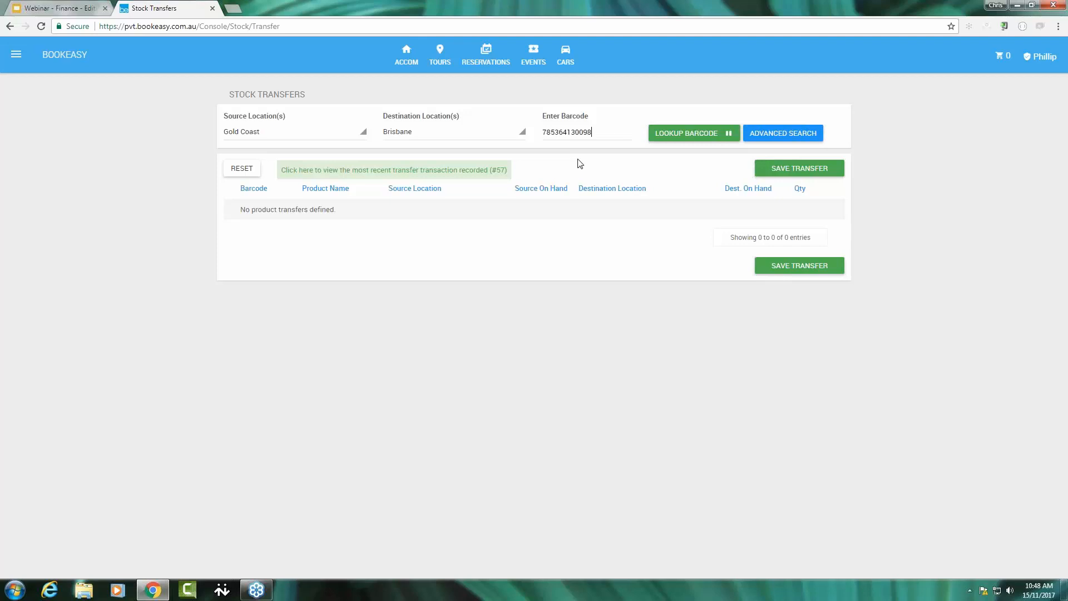
text(4007817341018)
key(Return)
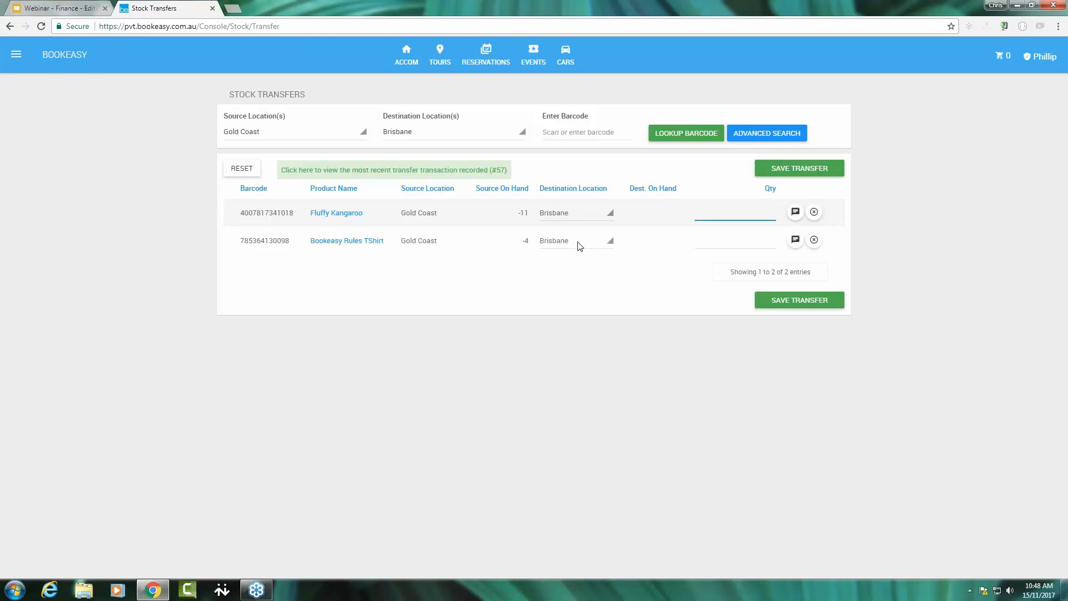
click(758, 212)
text(0)
text(3)
Save and submit the stock transfer with a comment stating whose instruction it follows, leaving the reference empty.
click(805, 301)
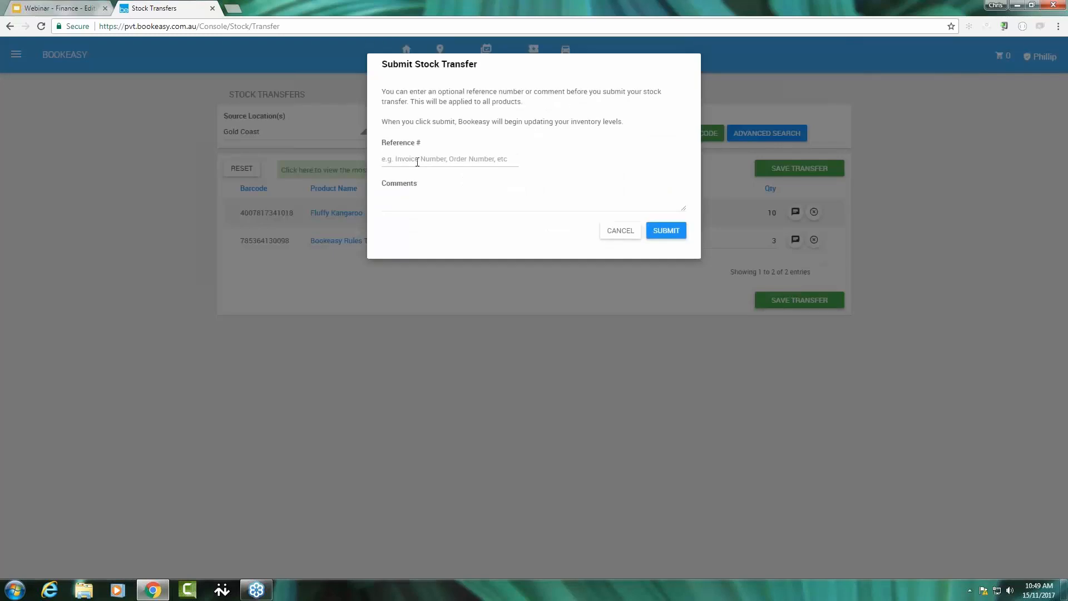
key(Tab)
text(As per To)
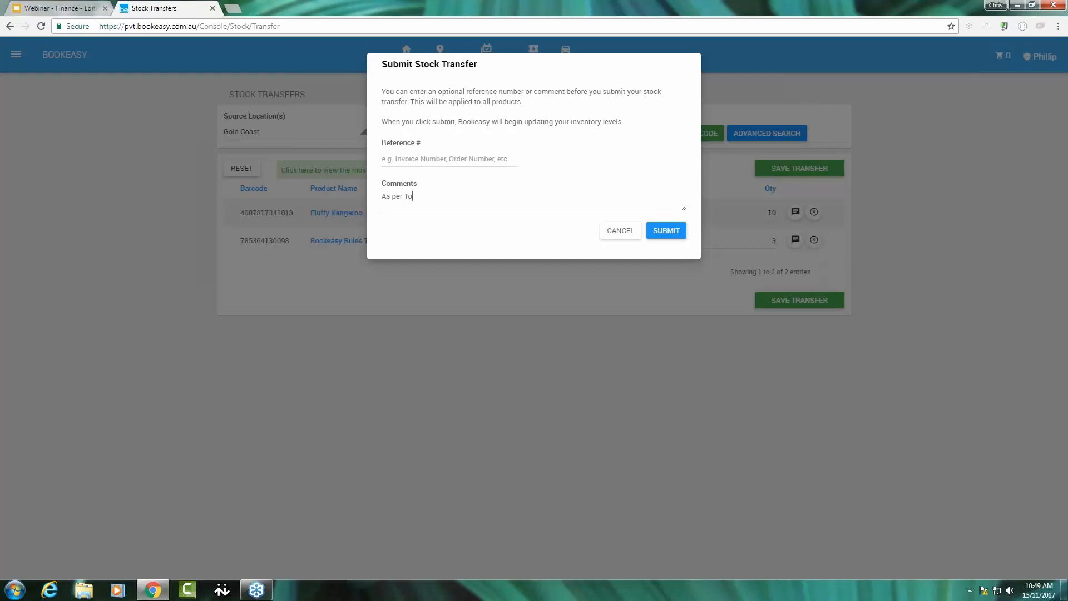
text(ny)
click(670, 233)
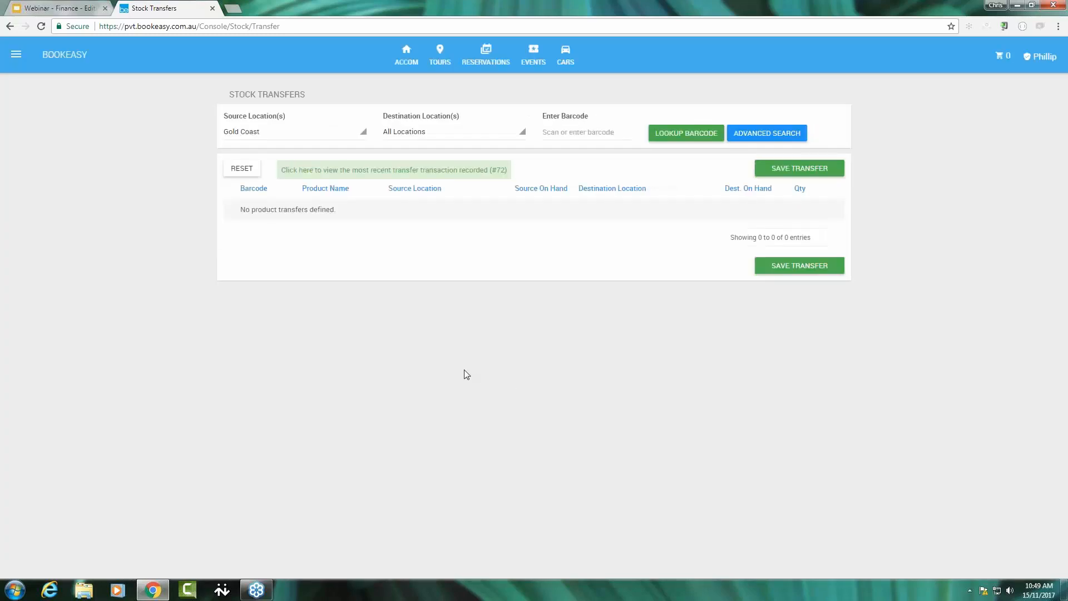
Examine the most recent transfer's references, locations and adjusted quantities in the Stock History Report, and close the report.
click(352, 173)
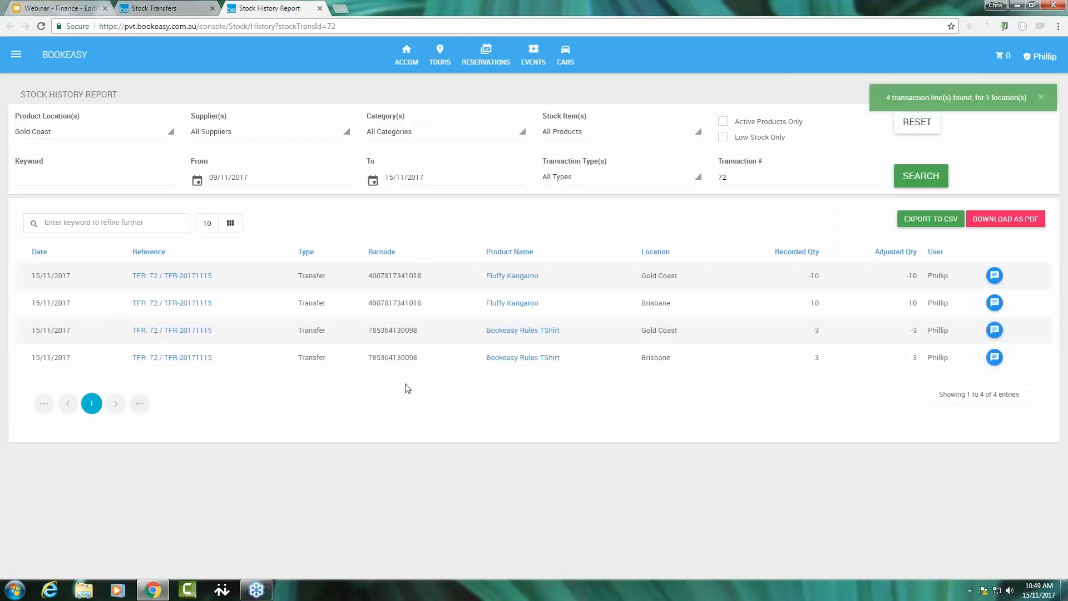
double_click(142, 276)
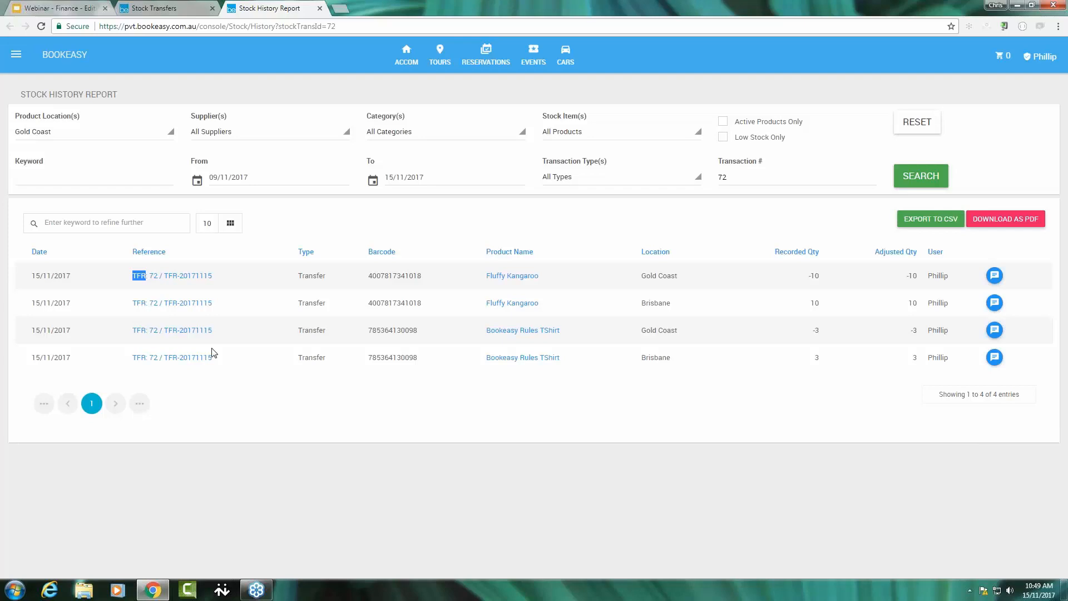
triple_click(659, 275)
click(907, 282)
triple_click(908, 282)
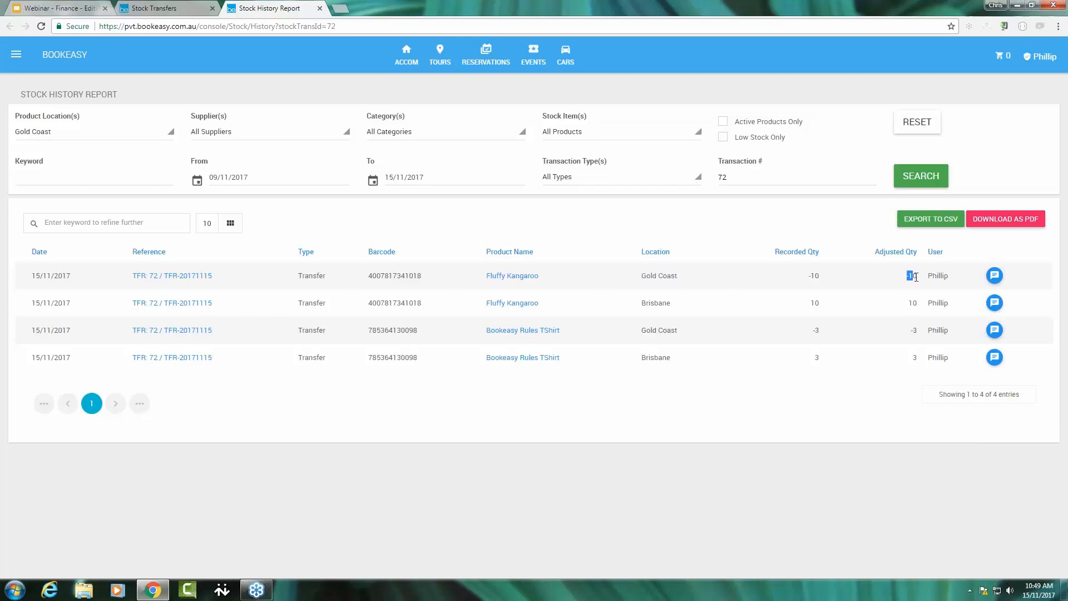
triple_click(640, 305)
click(908, 302)
double_click(910, 303)
key(ctrl+w)
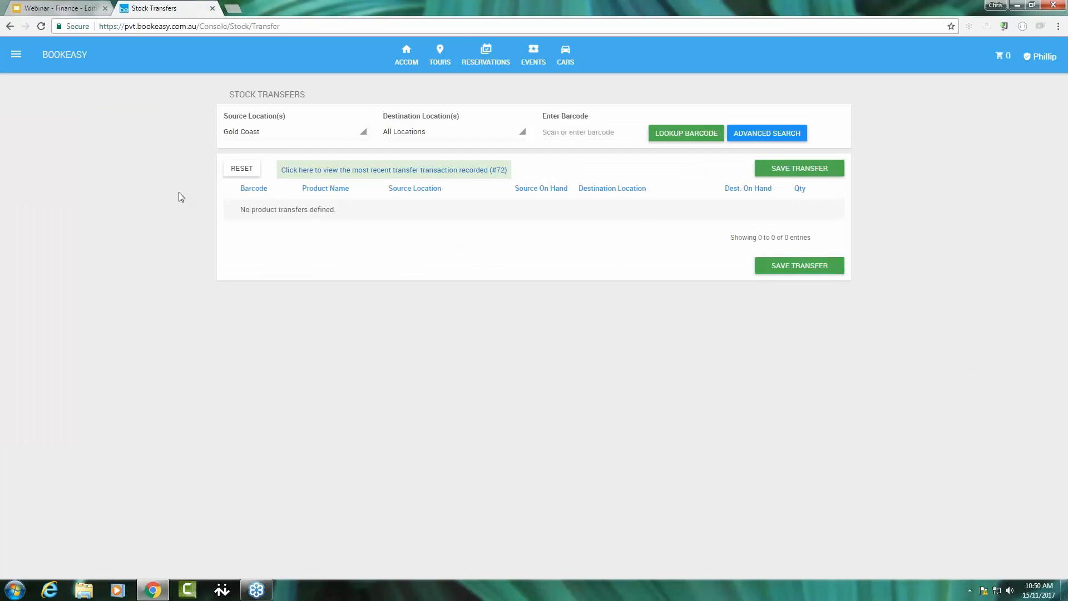